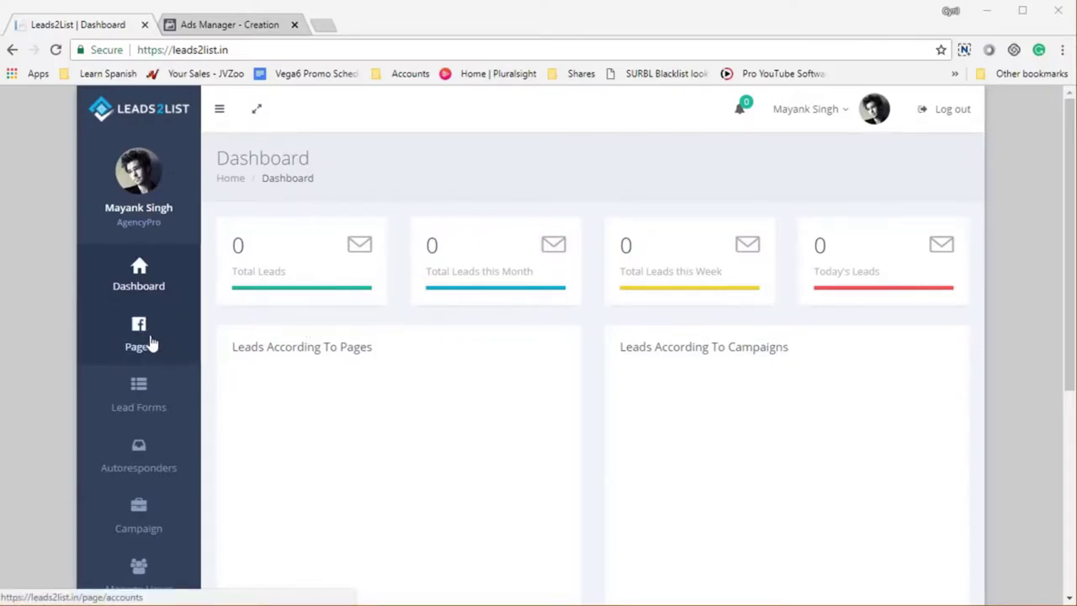
Open the list of connected Facebook pages, review its entries and start adding a new page
{"action": "left_click", "coordinate": [150, 344]}
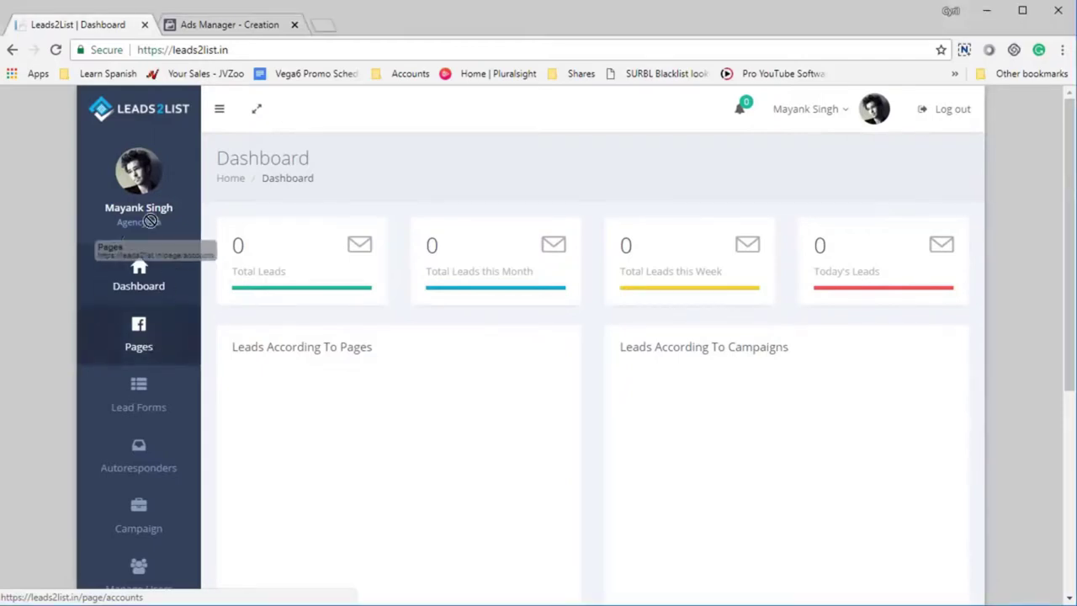
{"action": "left_click", "coordinate": [147, 345]}
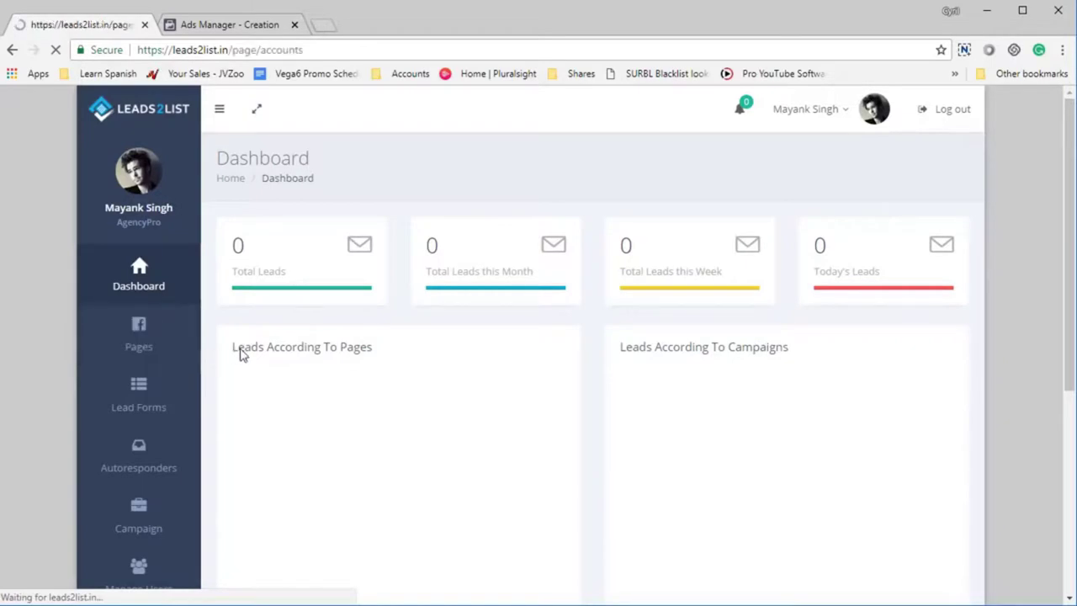
{"action": "scroll", "coordinate": [373, 332], "scroll_direction": "down", "scroll_amount": 3}
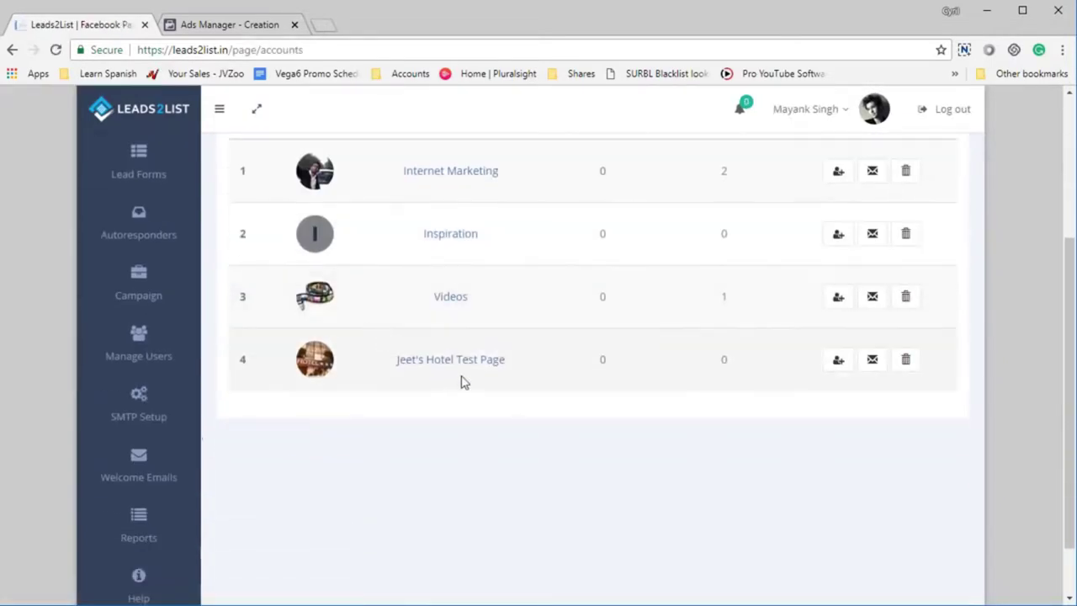
{"action": "scroll", "coordinate": [454, 376], "scroll_direction": "up", "scroll_amount": 2}
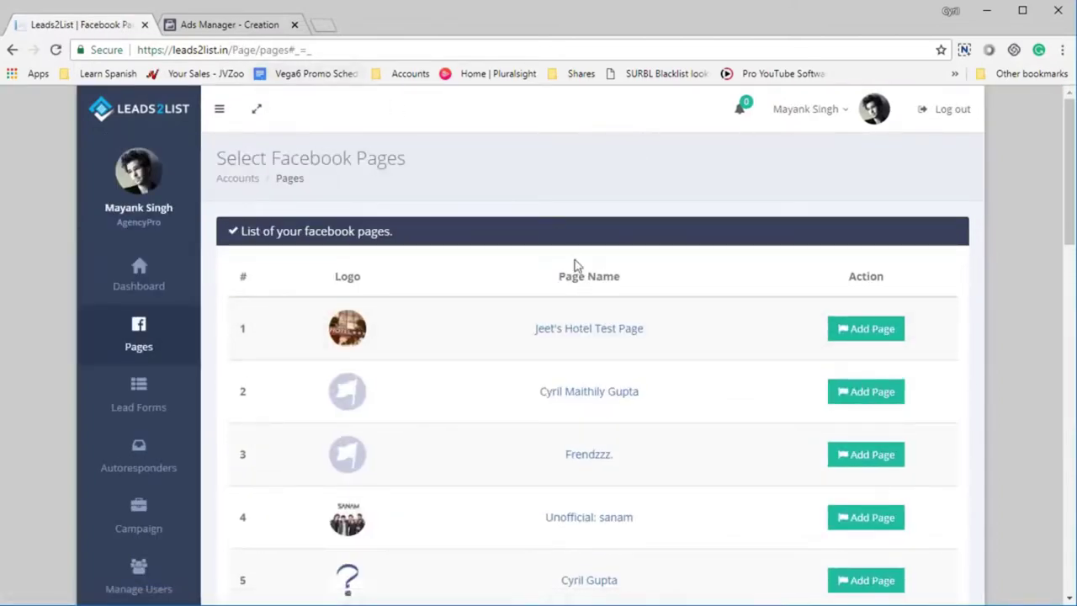
Browse the account's available Facebook pages and add the hotel test page to Leads2List
{"action": "scroll", "coordinate": [621, 293], "scroll_direction": "down", "scroll_amount": 12}
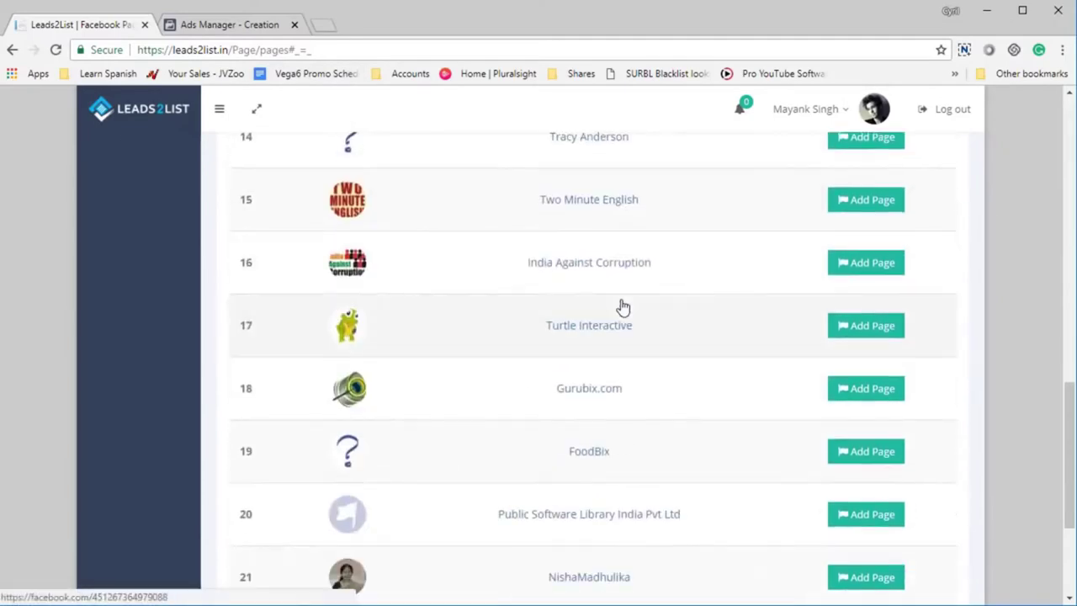
{"action": "scroll", "coordinate": [623, 305], "scroll_direction": "down", "scroll_amount": 4}
{"action": "scroll", "coordinate": [622, 301], "scroll_direction": "up", "scroll_amount": 15}
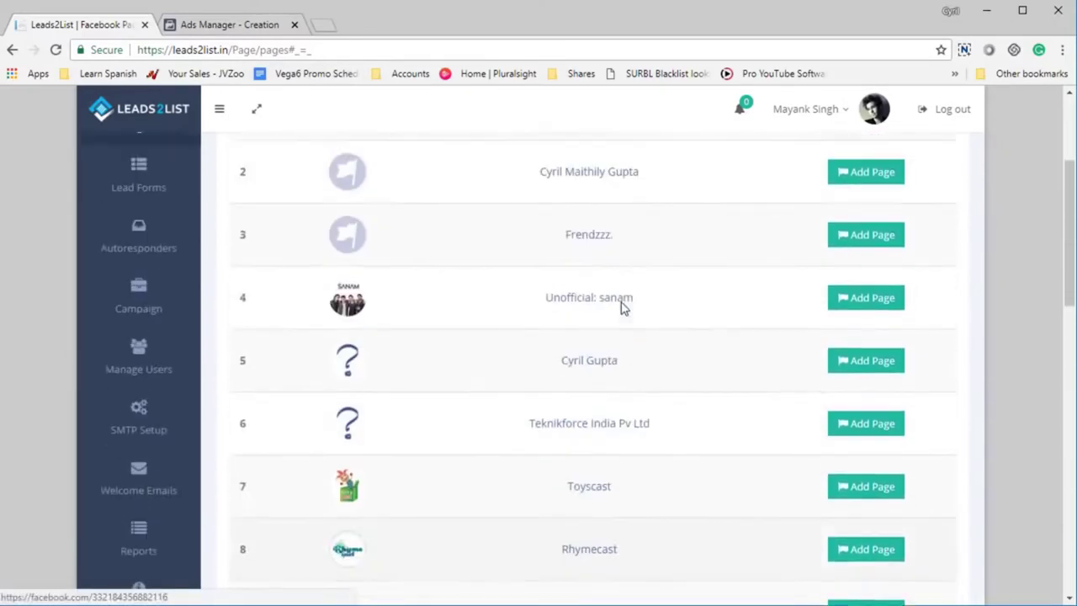
{"action": "scroll", "coordinate": [623, 307], "scroll_direction": "down", "scroll_amount": 13}
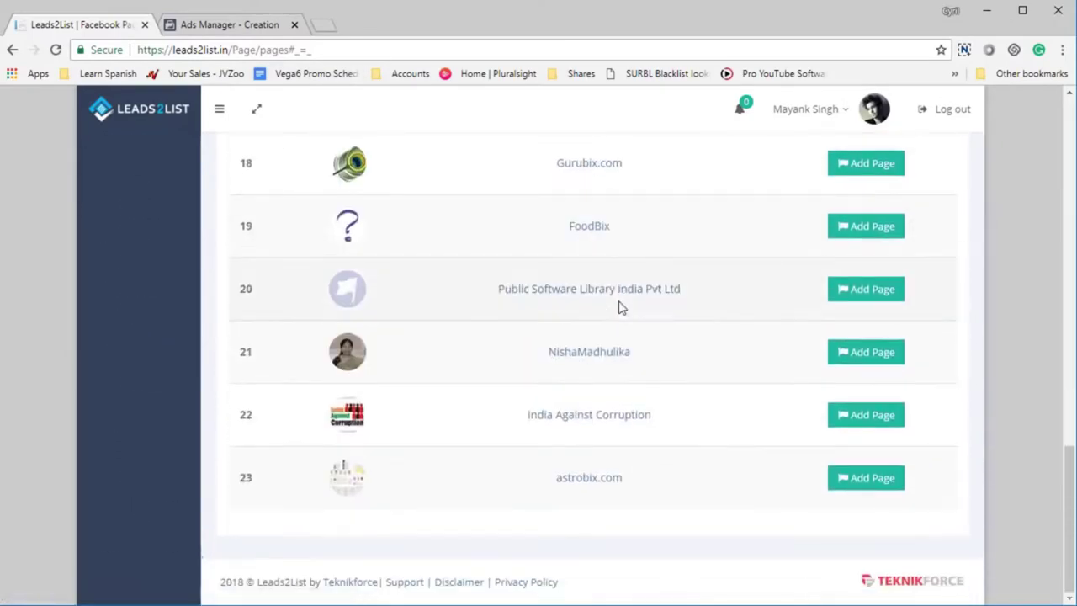
{"action": "scroll", "coordinate": [620, 308], "scroll_direction": "up", "scroll_amount": 10}
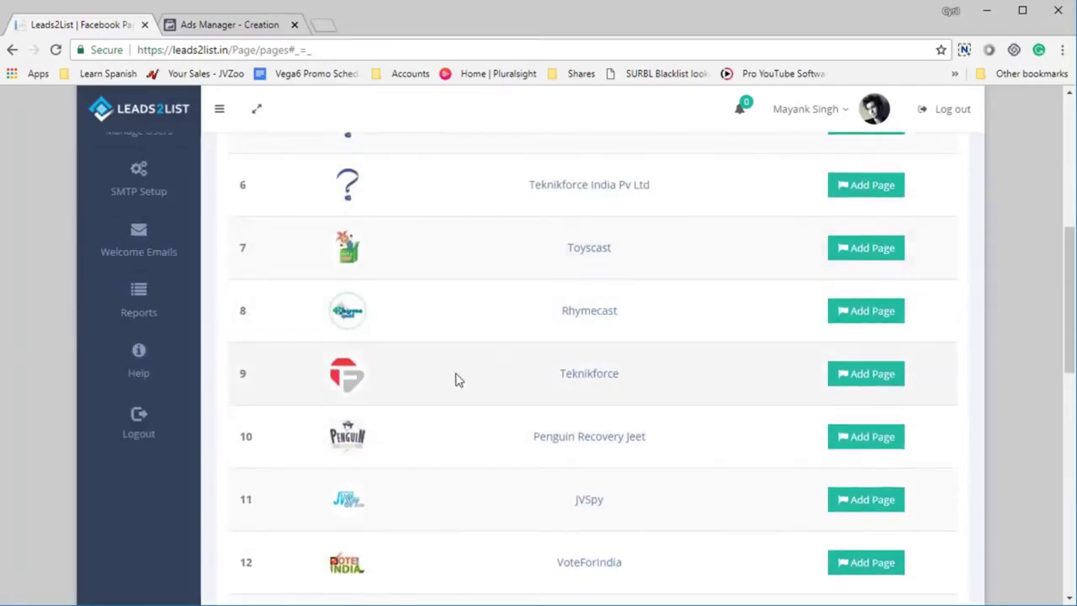
{"action": "scroll", "coordinate": [455, 379], "scroll_direction": "up", "scroll_amount": 5}
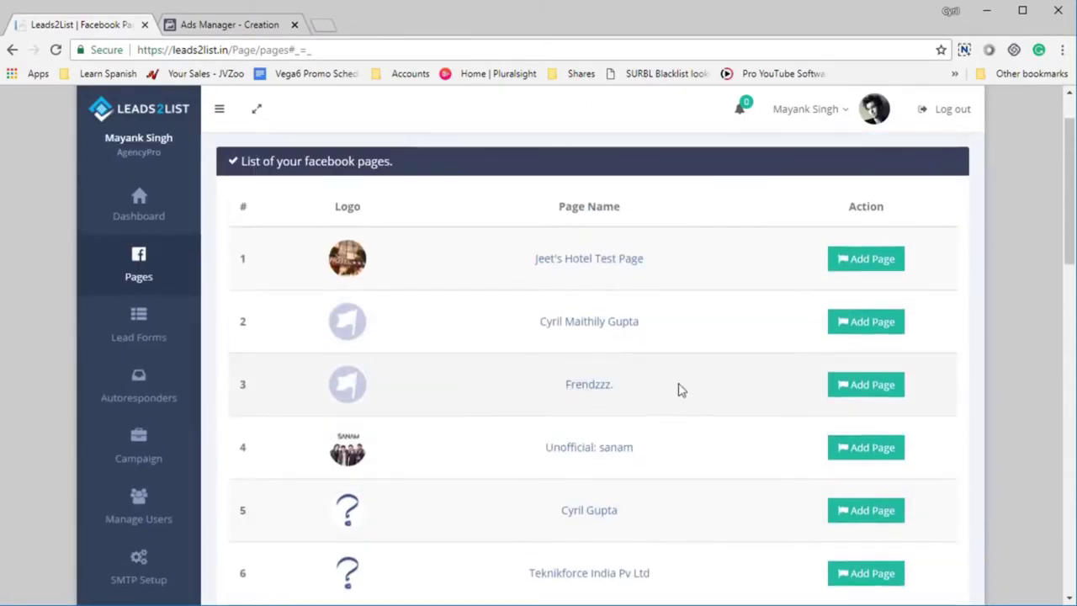
{"action": "left_click", "coordinate": [851, 268]}
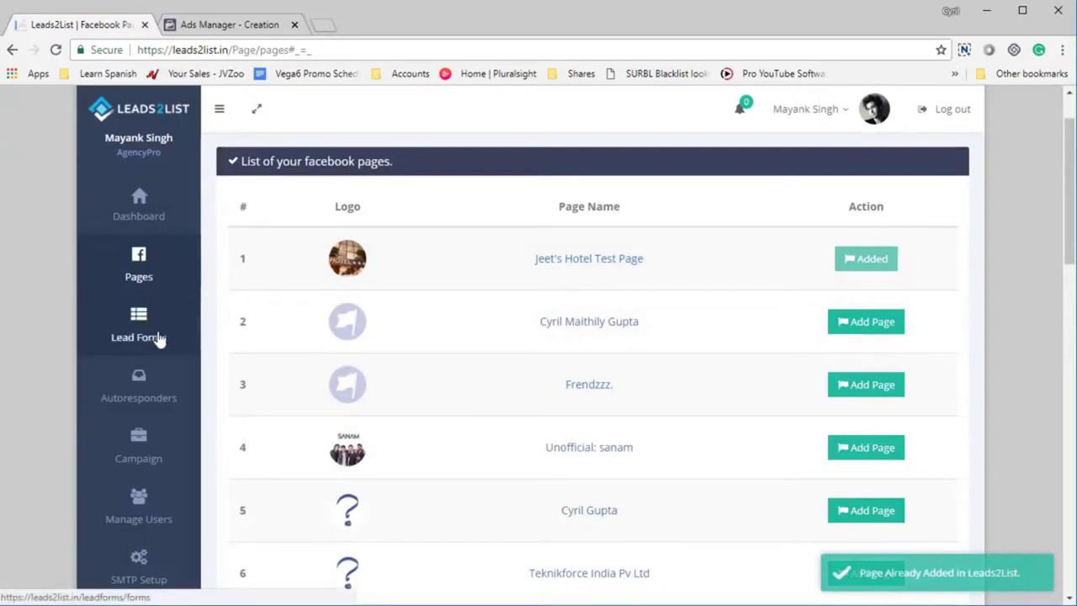
Return to the connected Facebook pages list and check the entry for the hotel test page
{"action": "left_click", "coordinate": [154, 272]}
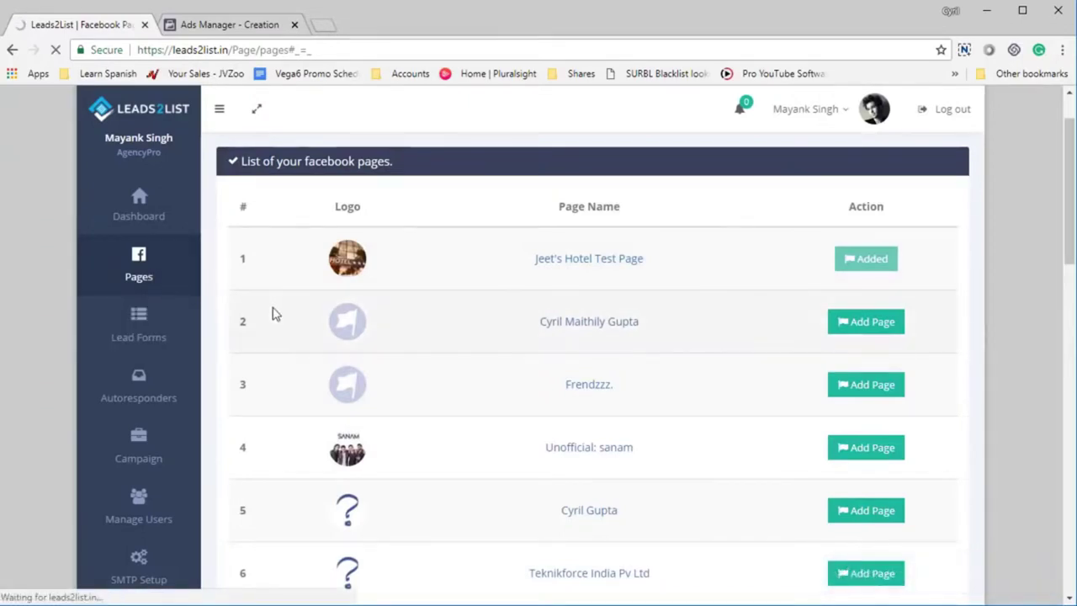
{"action": "scroll", "coordinate": [330, 342], "scroll_direction": "down", "scroll_amount": 4}
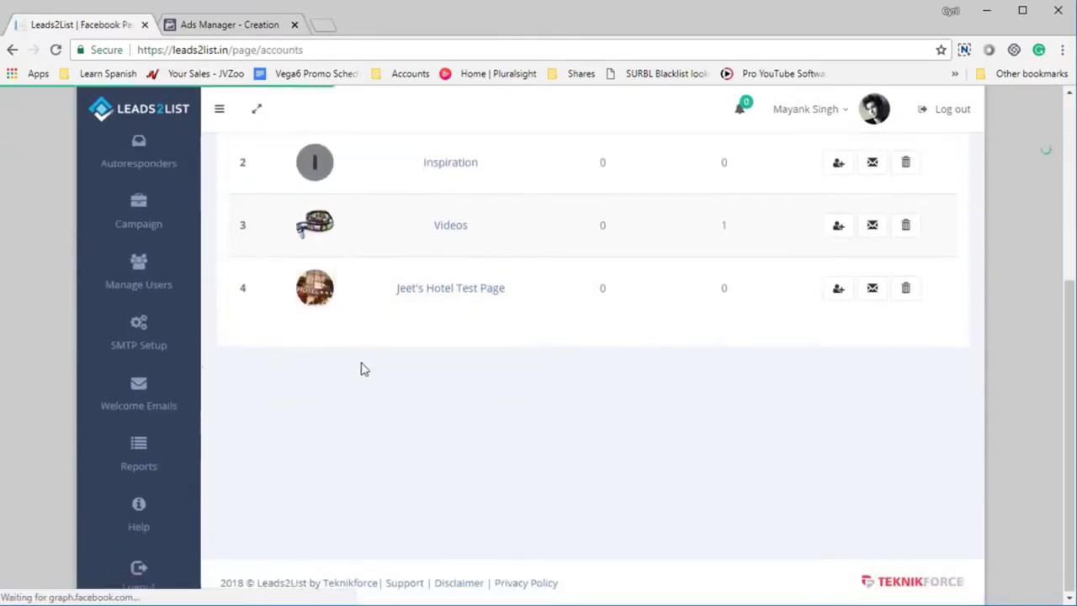
{"action": "left_click_drag", "start_coordinate": [334, 303], "coordinate": [517, 308]}
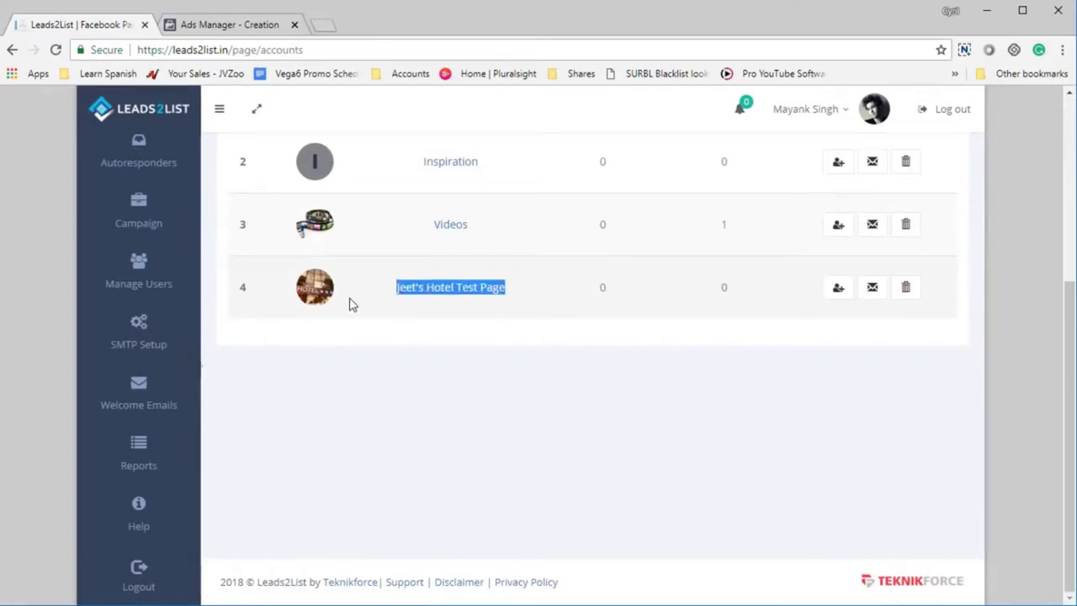
{"action": "left_click", "coordinate": [646, 354]}
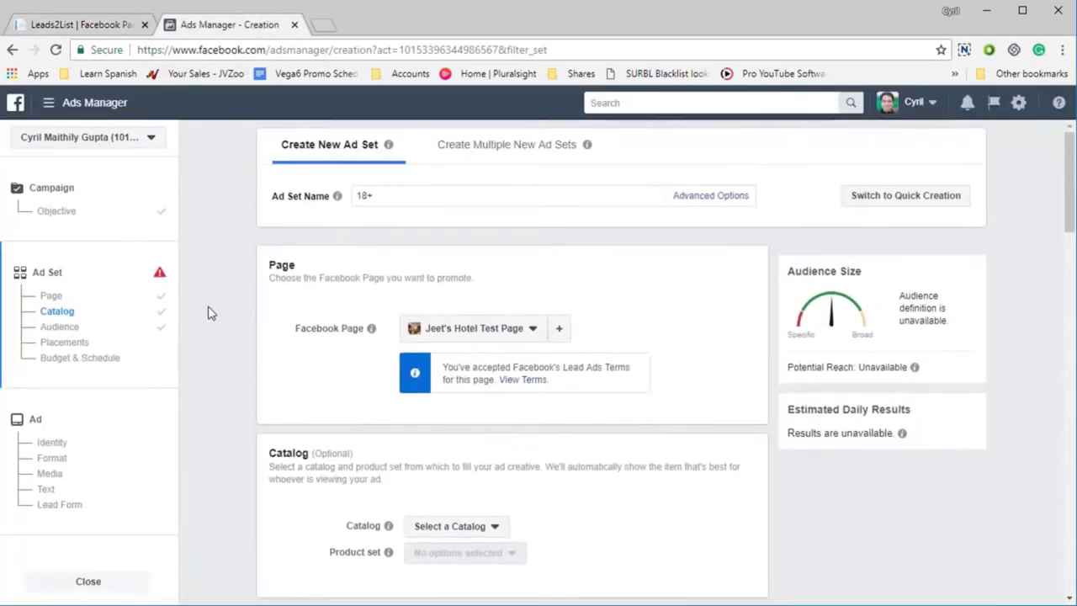
Switch to Facebook Ads Manager and review the campaign objective and the ad set's promoted page
{"action": "left_click", "coordinate": [61, 298]}
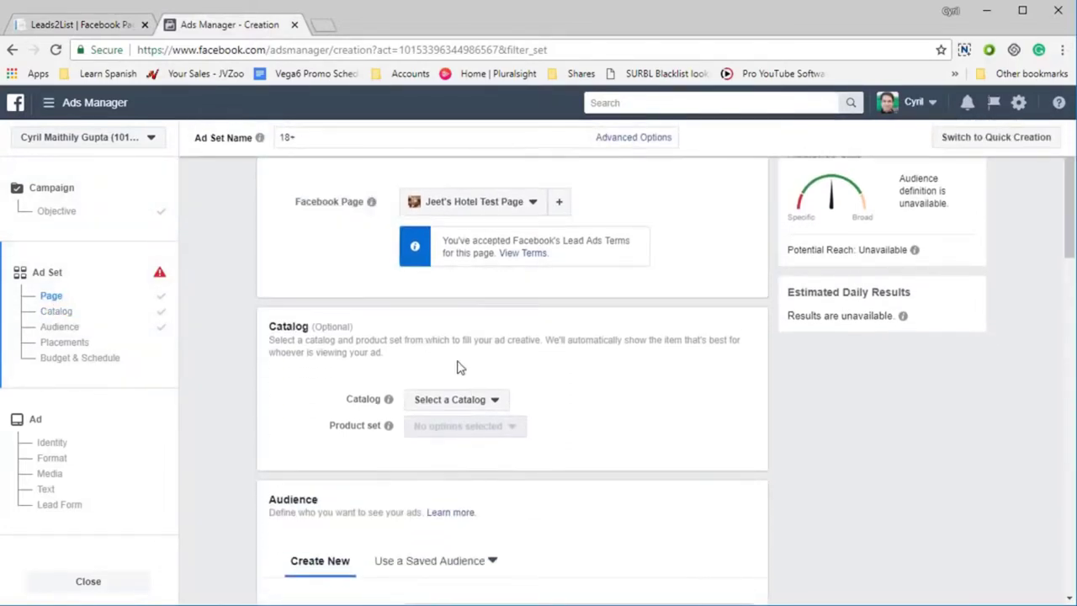
{"action": "left_click", "coordinate": [63, 213]}
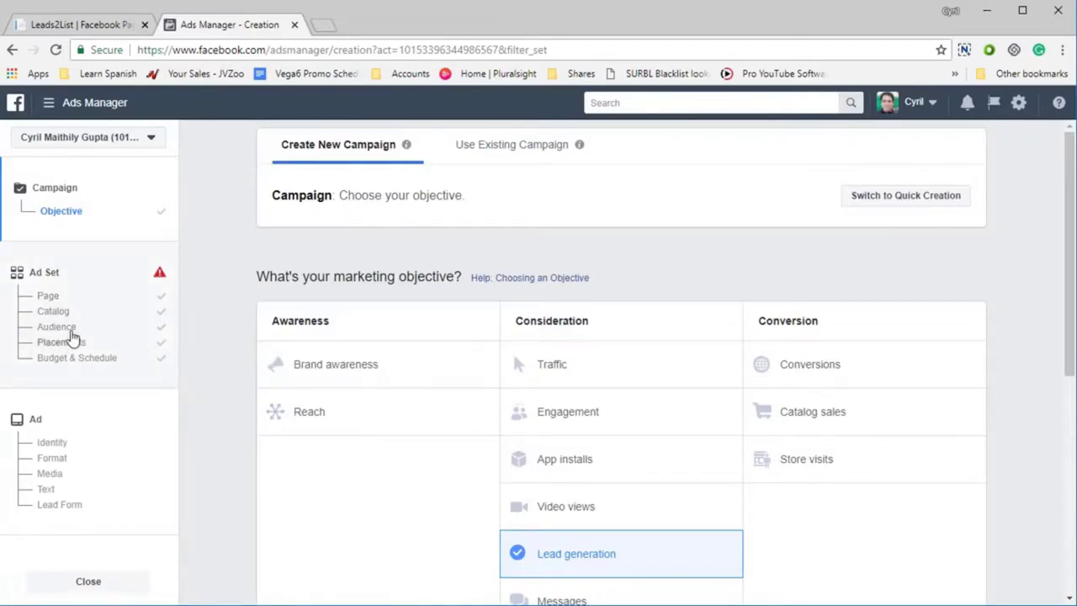
{"action": "left_click", "coordinate": [49, 298]}
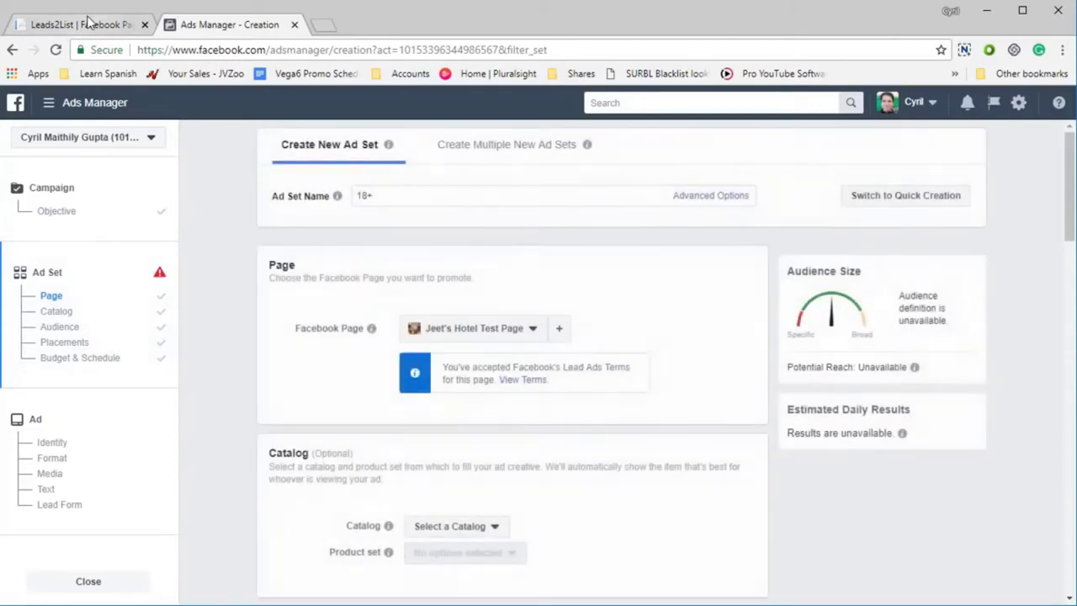
Switch back to Leads2List, view the connected autoresponders and open the form for adding a new one
{"action": "left_click", "coordinate": [89, 23]}
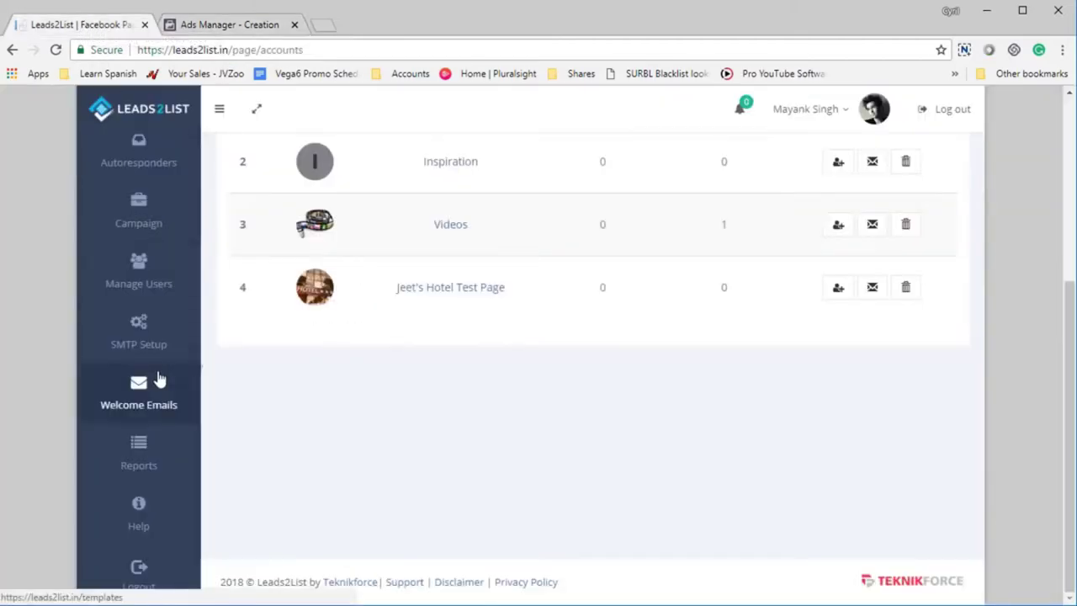
{"action": "scroll", "coordinate": [228, 337], "scroll_direction": "up", "scroll_amount": 3}
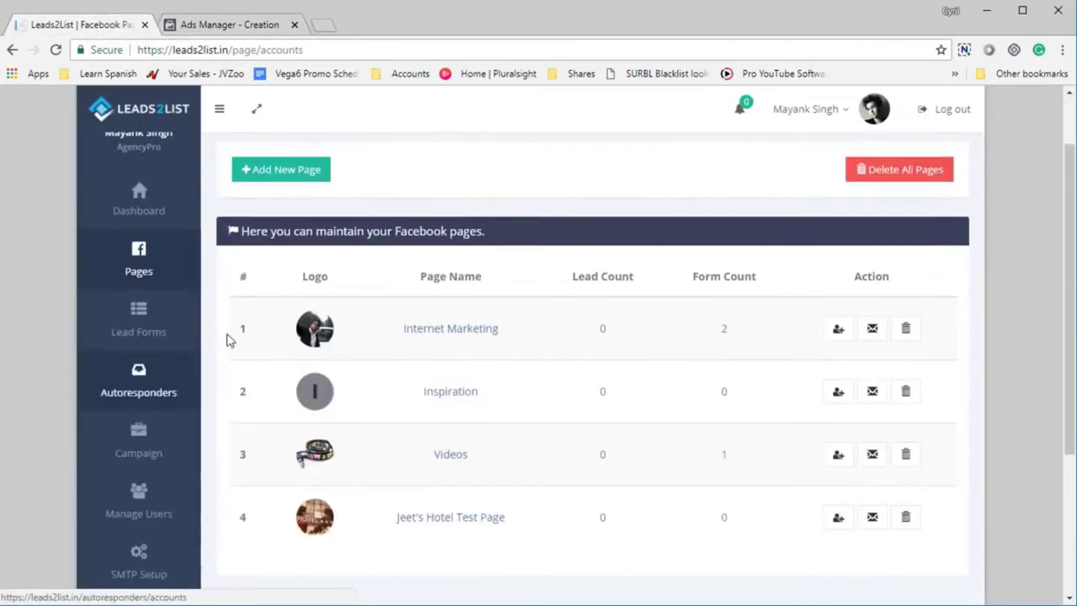
{"action": "left_click", "coordinate": [162, 397]}
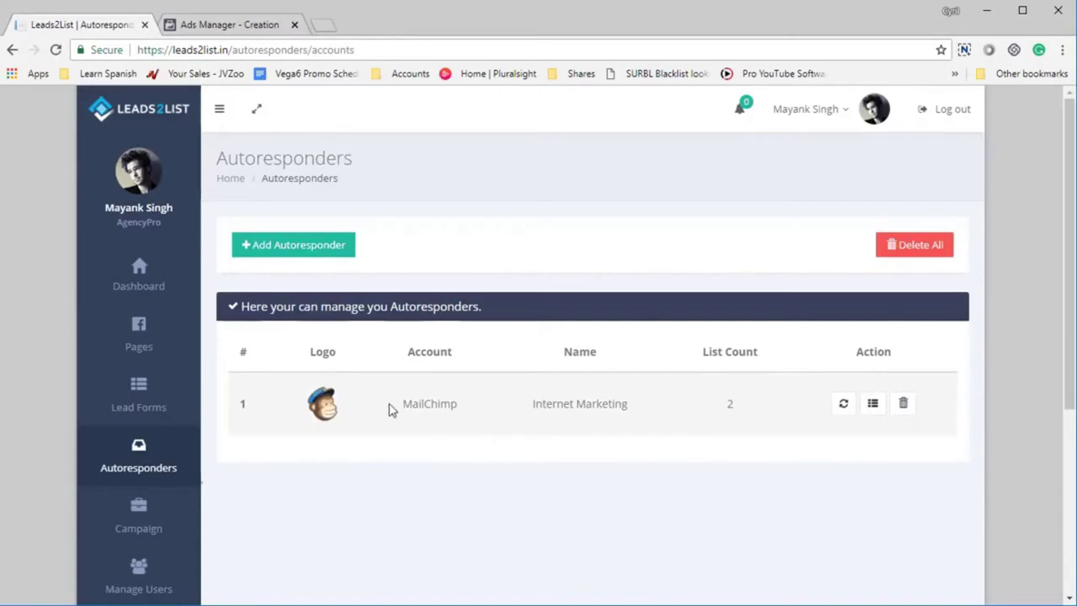
{"action": "left_click", "coordinate": [335, 244]}
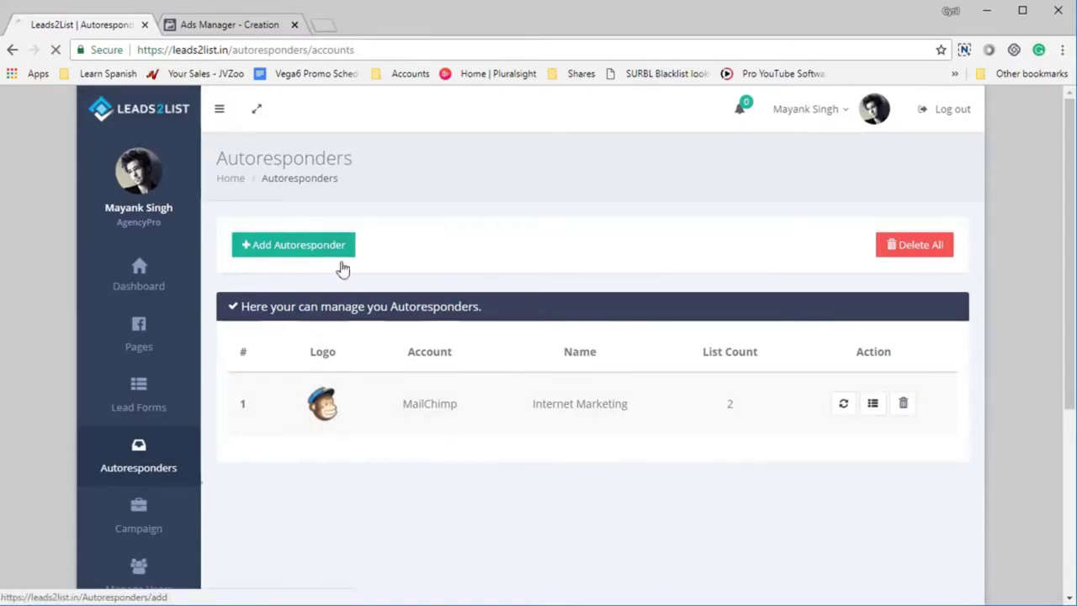
Browse the supported autoresponders, select SendLane and fill in the account email and password from the saved suggestions
{"action": "left_click", "coordinate": [427, 296]}
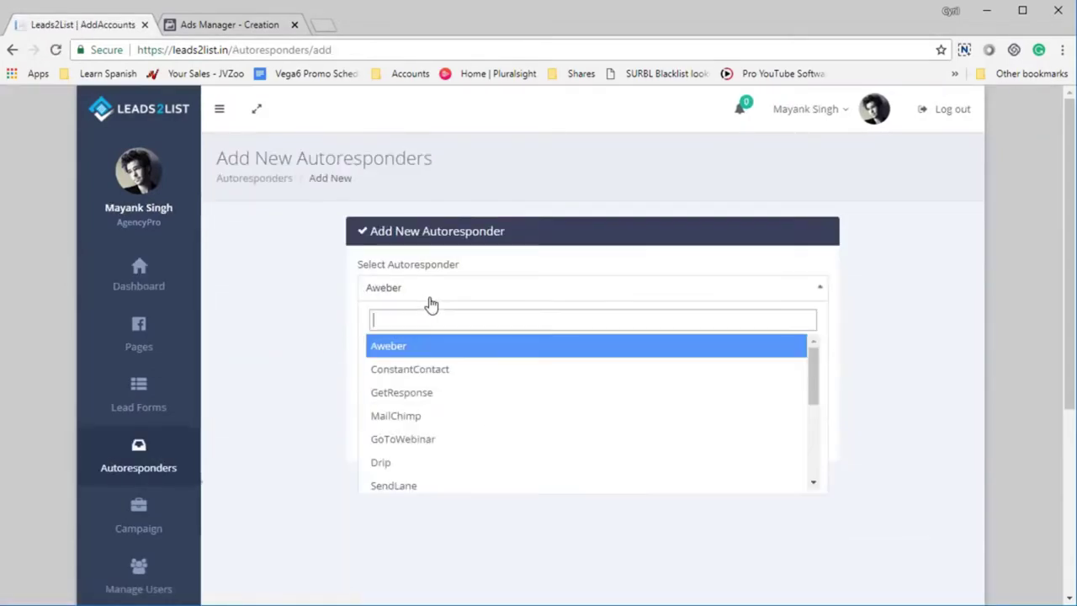
{"action": "scroll", "coordinate": [454, 438], "scroll_direction": "down", "scroll_amount": 1}
{"action": "scroll", "coordinate": [454, 438], "scroll_direction": "down", "scroll_amount": 2}
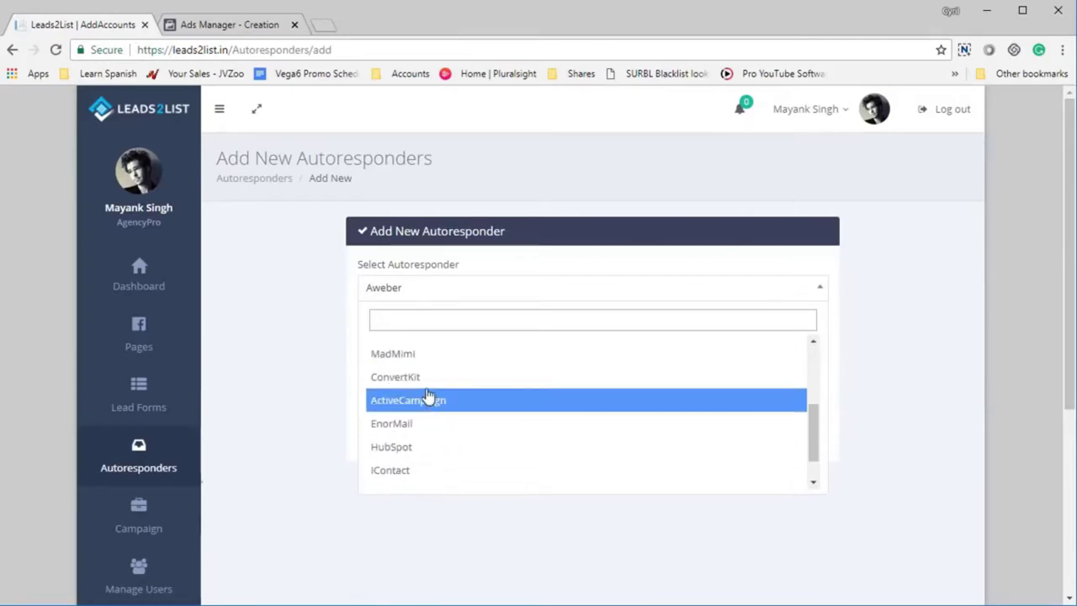
{"action": "left_click", "coordinate": [429, 378]}
{"action": "left_click", "coordinate": [442, 292]}
{"action": "left_click", "coordinate": [418, 345]}
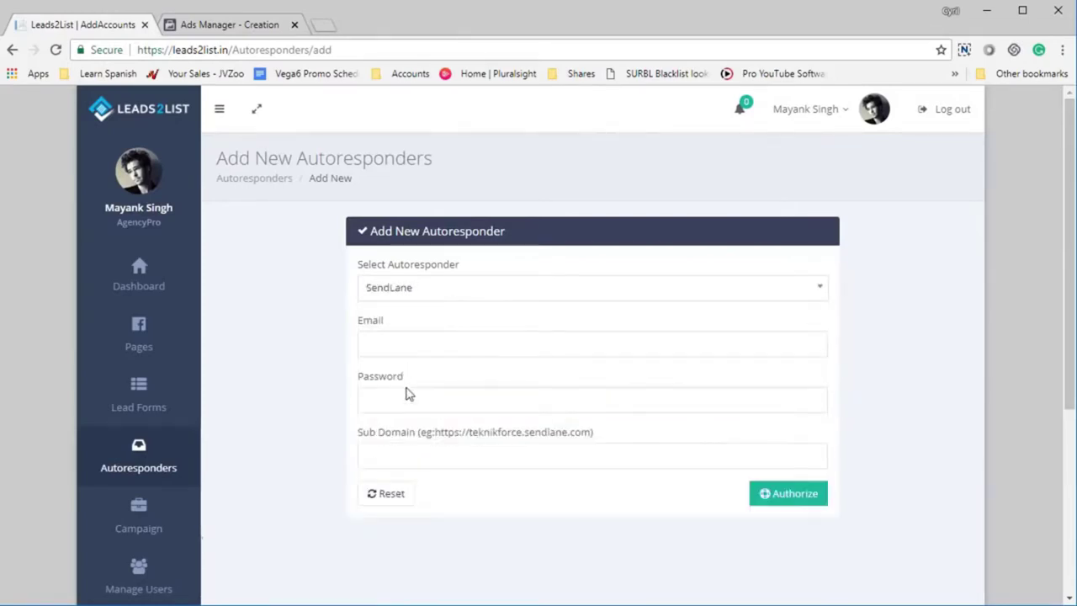
{"action": "left_click", "coordinate": [422, 347]}
{"action": "left_click", "coordinate": [413, 386]}
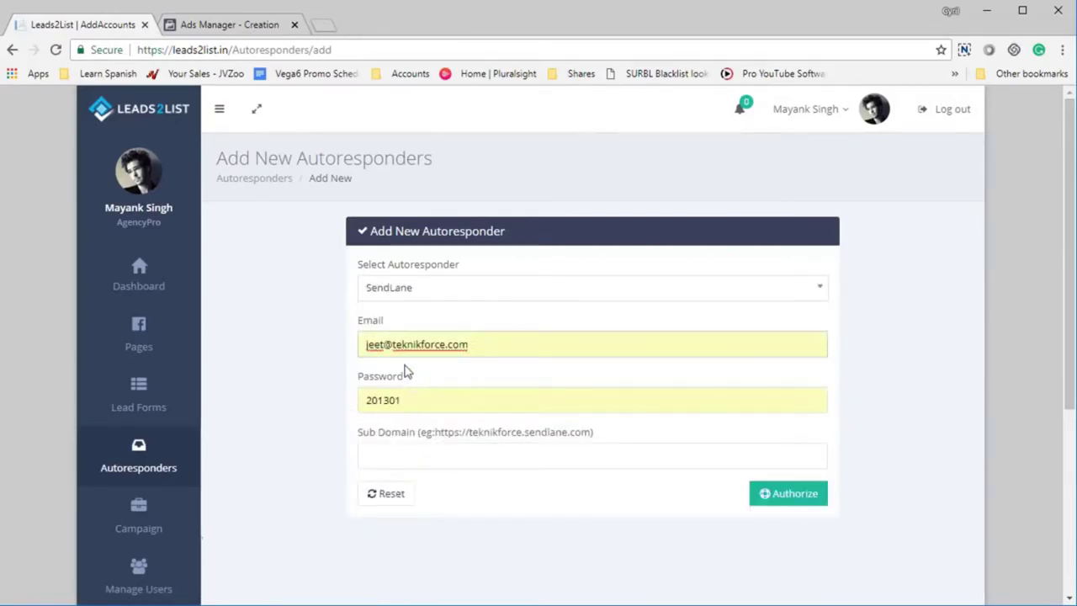
Select Aweber and GetResponse in turn as the autoresponder to compare the credentials each one requires
{"action": "left_click", "coordinate": [418, 291]}
{"action": "left_click", "coordinate": [421, 345]}
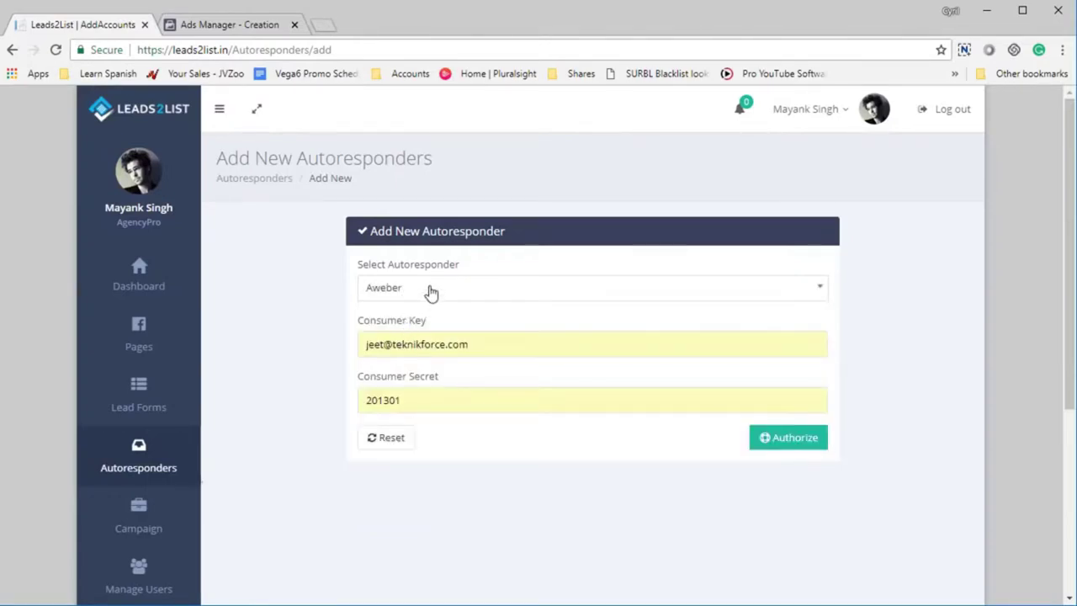
{"action": "left_click", "coordinate": [431, 292]}
{"action": "left_click", "coordinate": [423, 370]}
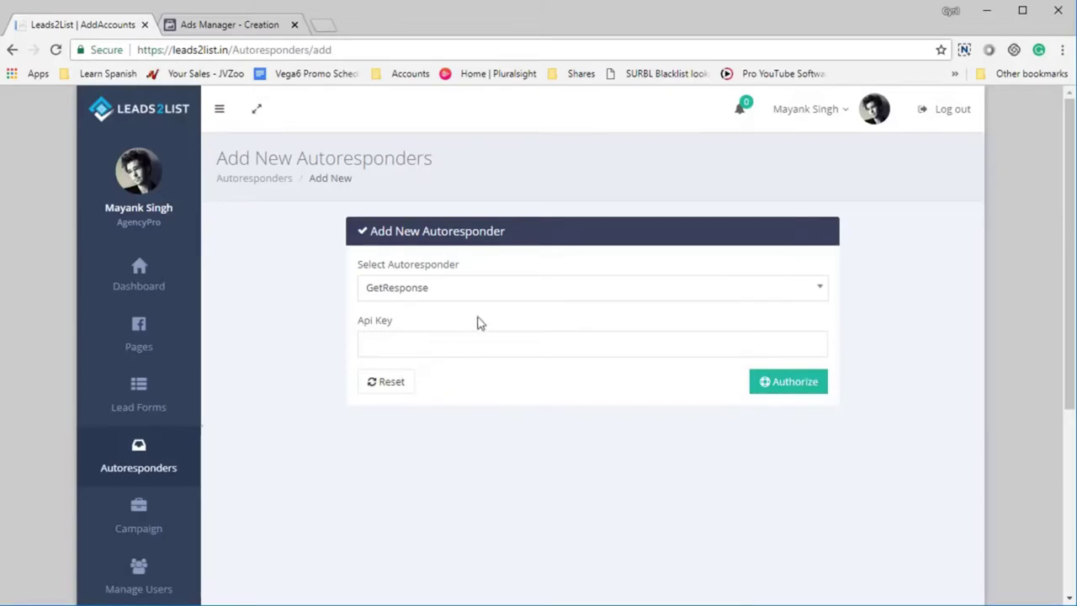
{"action": "left_click", "coordinate": [433, 291]}
{"action": "left_click", "coordinate": [319, 387]}
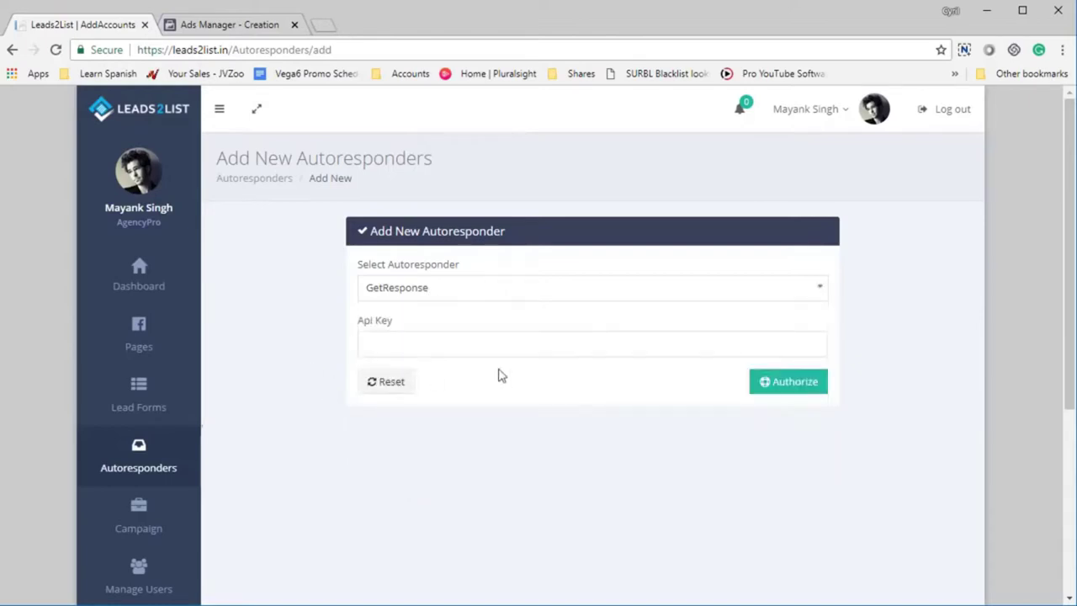
Return to the connected autoresponders list and check the MailChimp entry's account, name and list count
{"action": "right_click", "coordinate": [411, 415]}
{"action": "left_click", "coordinate": [429, 426]}
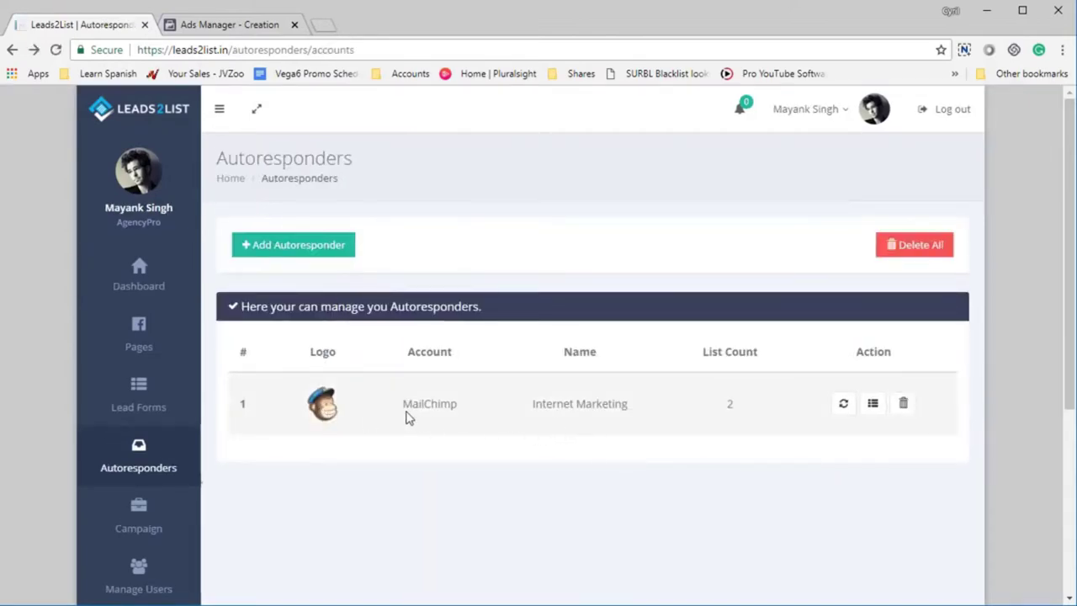
{"action": "left_click_drag", "start_coordinate": [405, 416], "coordinate": [453, 430]}
{"action": "left_click_drag", "start_coordinate": [596, 404], "coordinate": [552, 404]}
{"action": "left_click", "coordinate": [730, 409]}
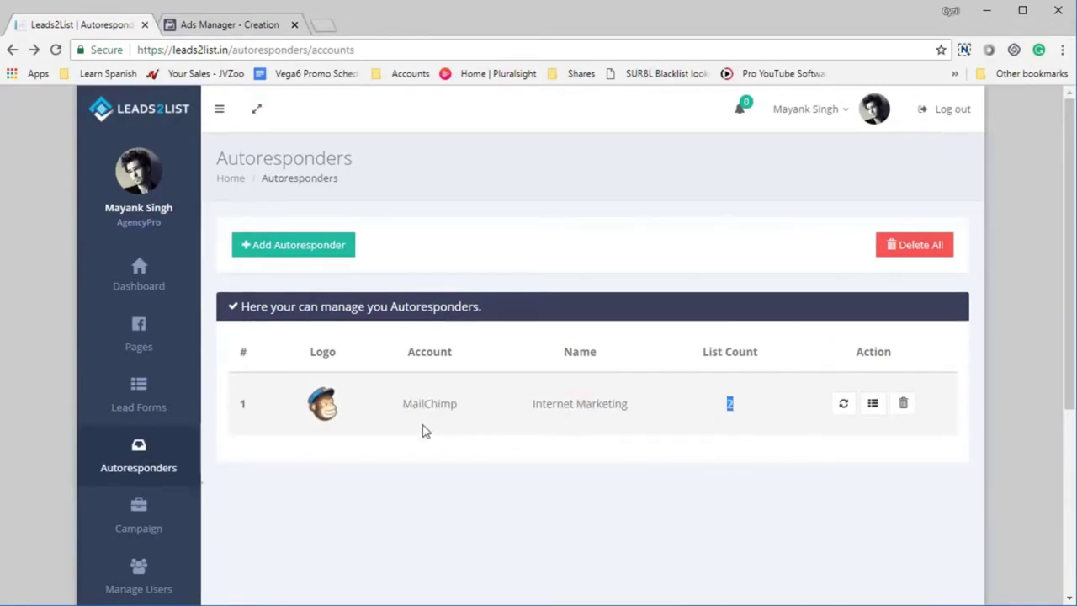
Open the Facebook lead ad forms list and review the forms and the pages they belong to
{"action": "left_click", "coordinate": [164, 407]}
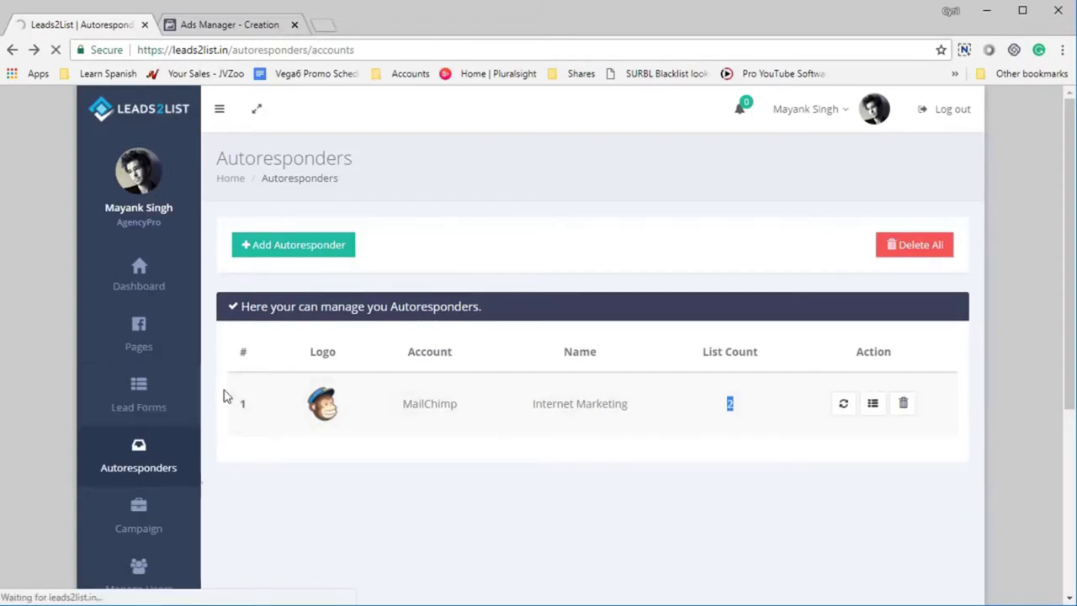
{"action": "scroll", "coordinate": [376, 422], "scroll_direction": "down", "scroll_amount": 2}
{"action": "scroll", "coordinate": [366, 421], "scroll_direction": "up", "scroll_amount": 2}
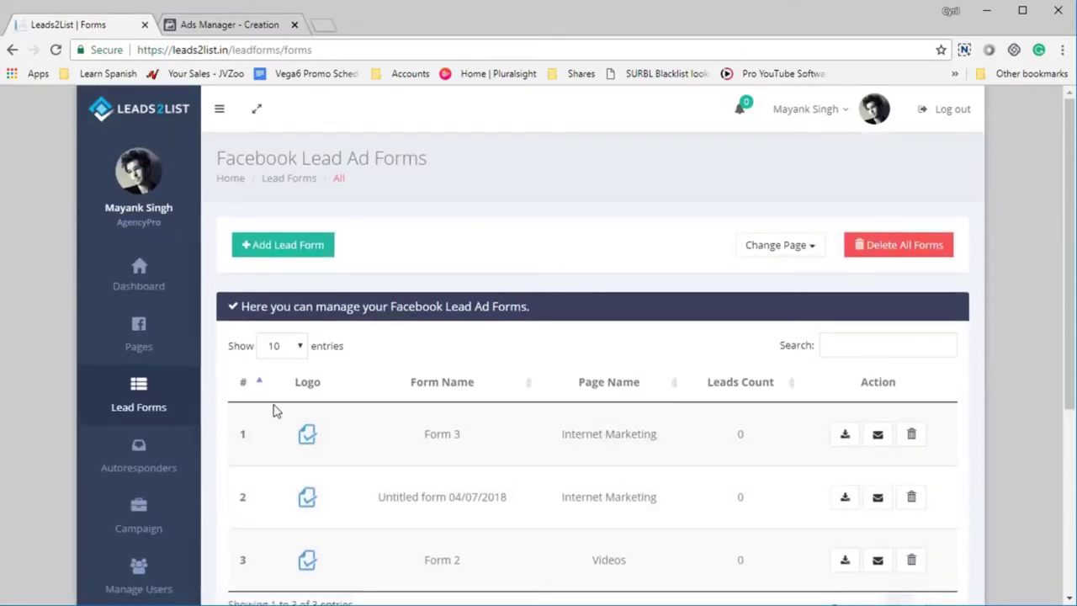
{"action": "scroll", "coordinate": [335, 412], "scroll_direction": "down", "scroll_amount": 2}
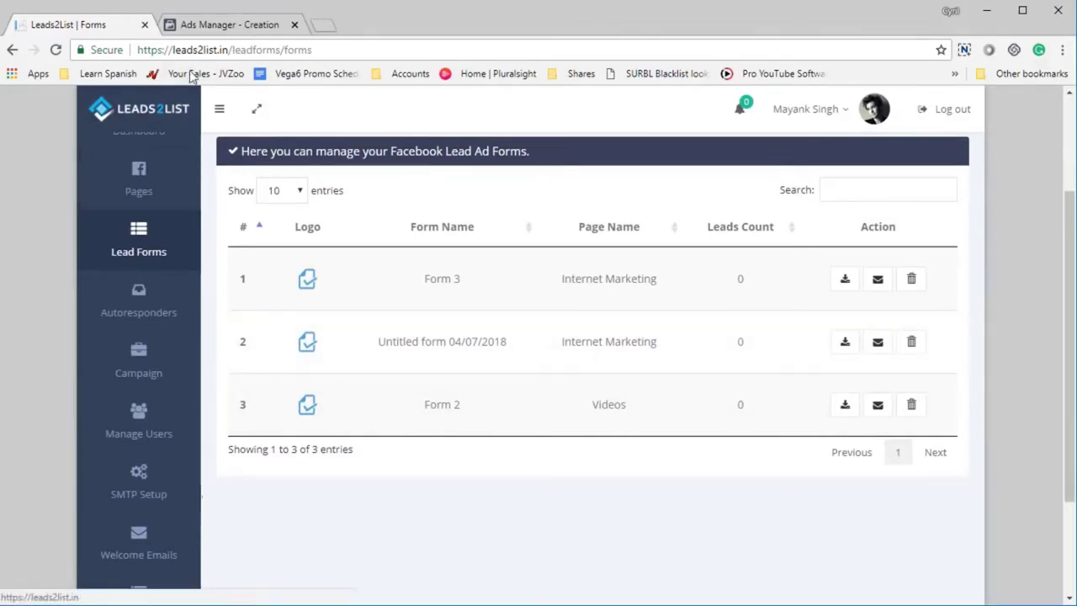
Switch to Facebook Ads Manager and look over the ad set's Page and Catalog sections
{"action": "left_click", "coordinate": [215, 27]}
{"action": "scroll", "coordinate": [413, 329], "scroll_direction": "down", "scroll_amount": 2}
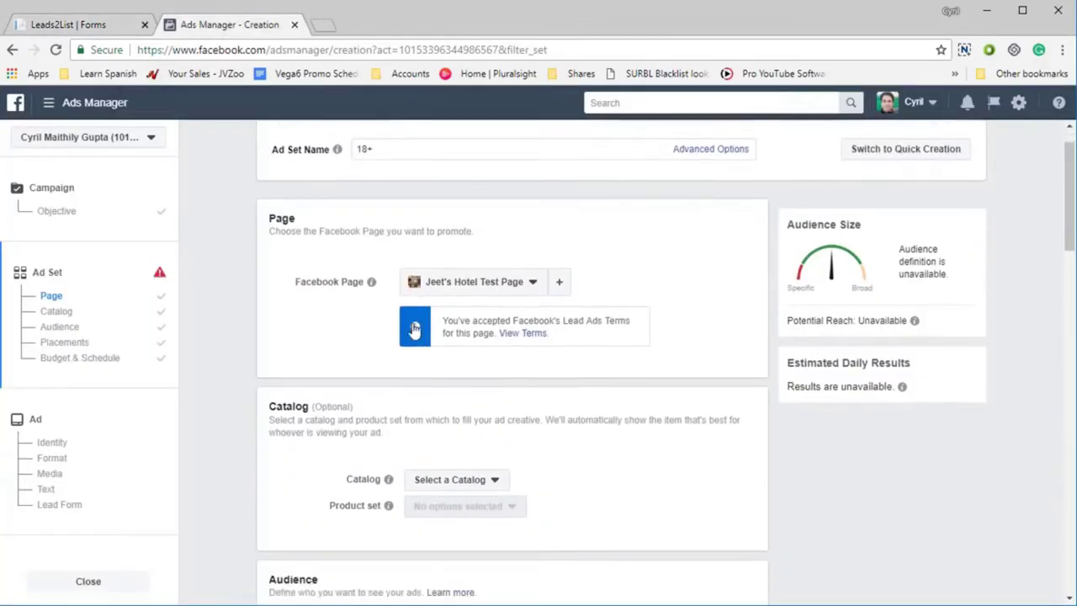
{"action": "scroll", "coordinate": [457, 361], "scroll_direction": "up", "scroll_amount": 2}
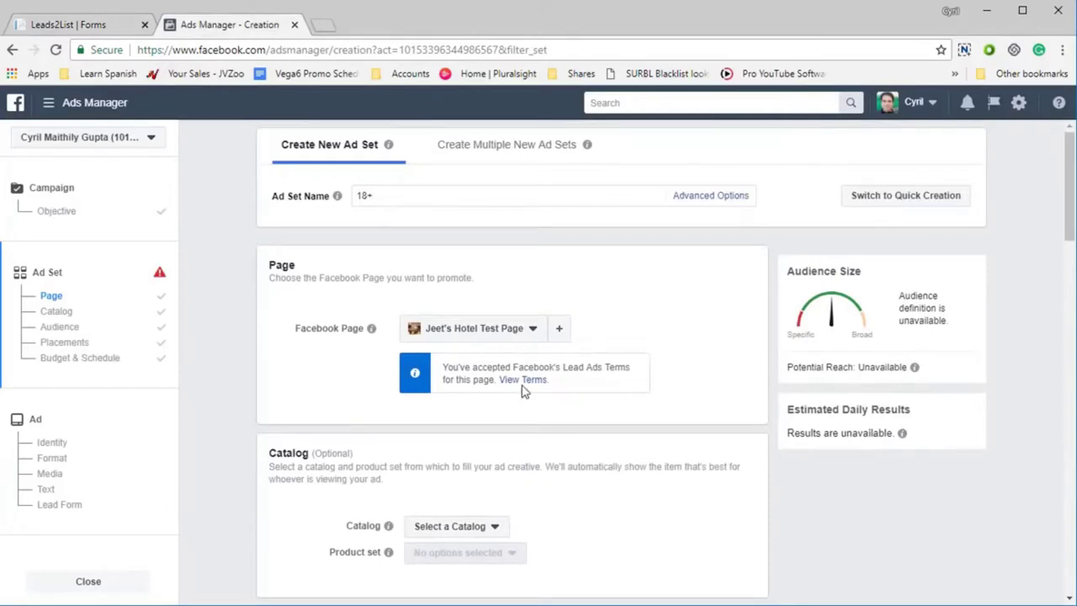
Check the campaign's Lead generation objective, return to the ad set's page settings and view the Lead Ad Terms
{"action": "left_click", "coordinate": [87, 219]}
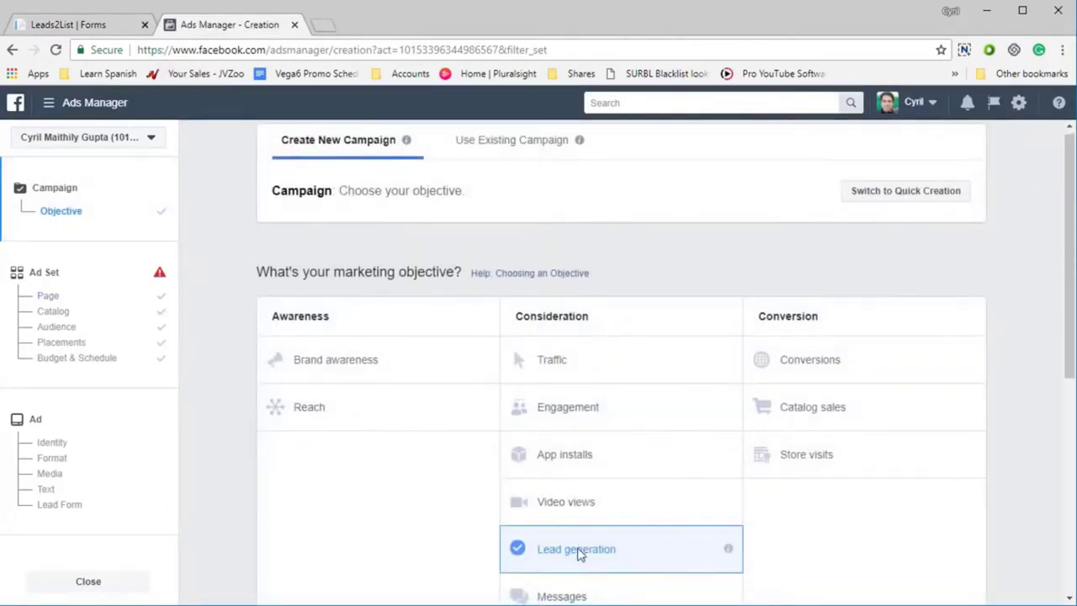
{"action": "left_click", "coordinate": [79, 300]}
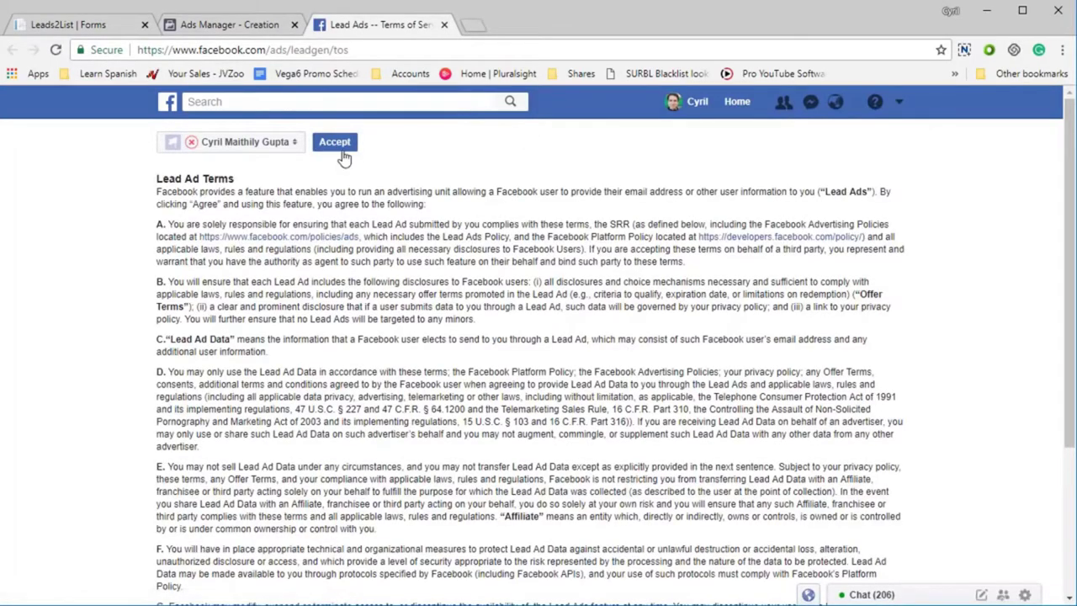
{"action": "left_click", "coordinate": [341, 150]}
{"action": "left_click", "coordinate": [444, 24]}
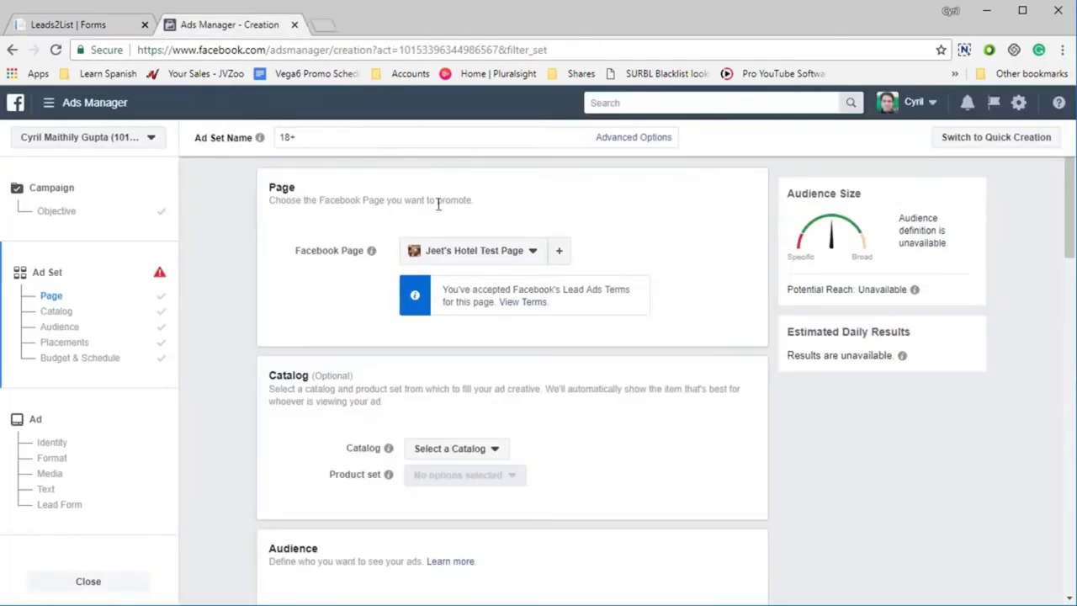
Look over the ad set's catalog and audience settings, including the custom audience choices, locations, age and gender
{"action": "scroll", "coordinate": [460, 367], "scroll_direction": "down", "scroll_amount": 3}
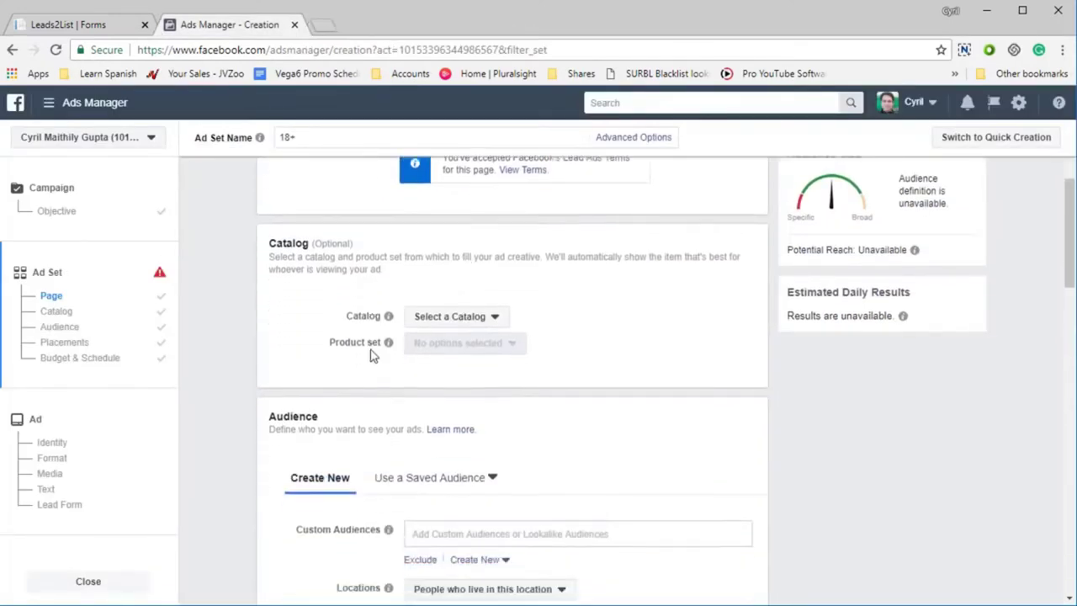
{"action": "scroll", "coordinate": [404, 324], "scroll_direction": "down", "scroll_amount": 1}
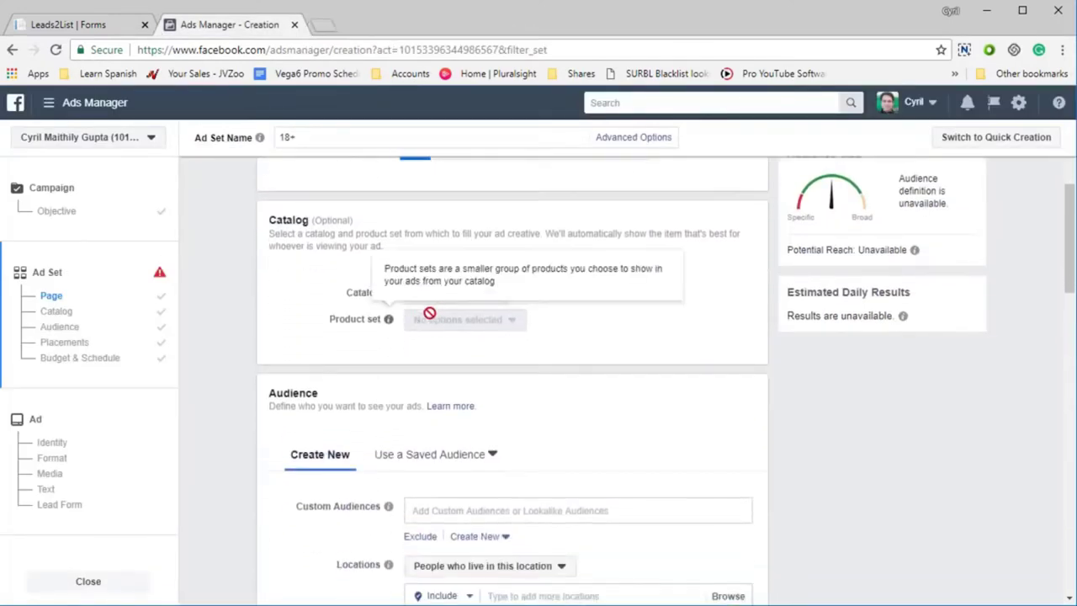
{"action": "scroll", "coordinate": [378, 350], "scroll_direction": "down", "scroll_amount": 3}
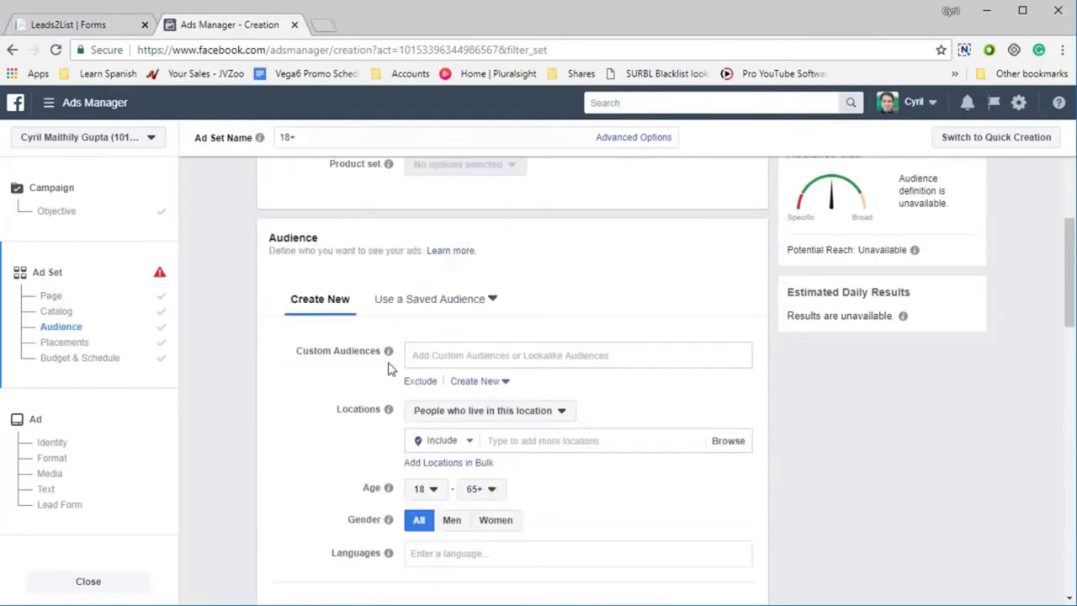
{"action": "scroll", "coordinate": [392, 362], "scroll_direction": "down", "scroll_amount": 2}
{"action": "left_click", "coordinate": [460, 279]}
{"action": "left_click", "coordinate": [448, 281]}
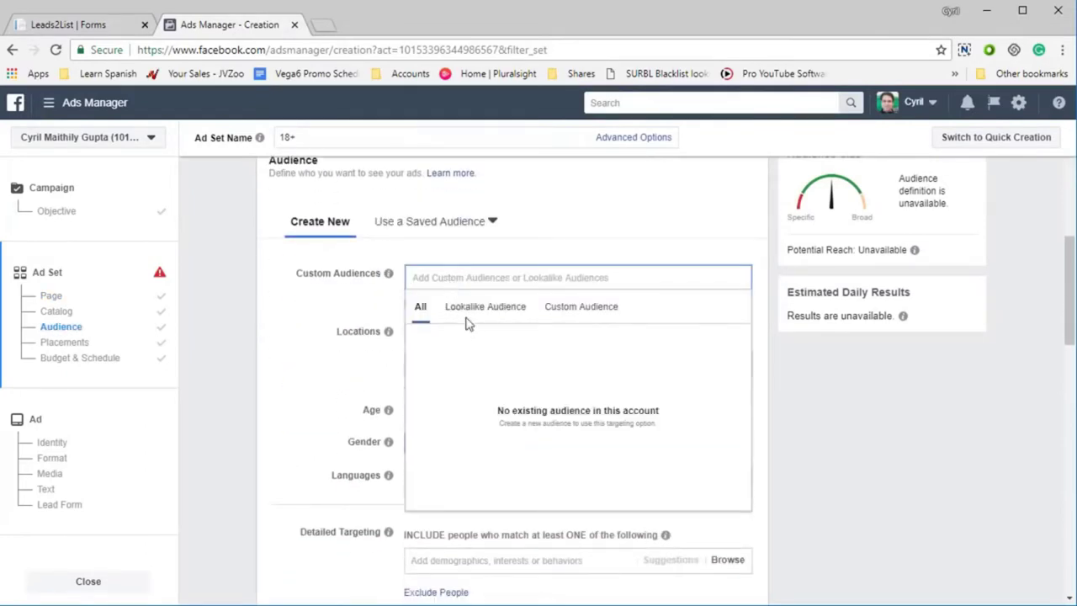
{"action": "left_click_drag", "start_coordinate": [359, 330], "coordinate": [353, 331]}
{"action": "scroll", "coordinate": [304, 328], "scroll_direction": "up", "scroll_amount": 3}
{"action": "scroll", "coordinate": [307, 331], "scroll_direction": "down", "scroll_amount": 4}
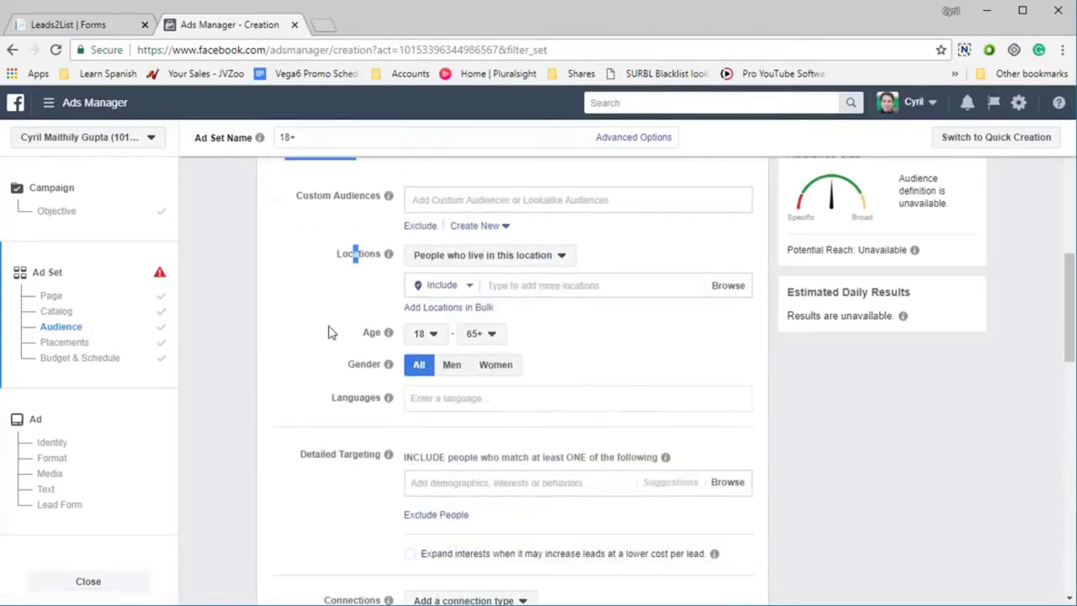
Review the ad set's detailed targeting, placements, budget and bid strategy, and continue to the ad setup
{"action": "scroll", "coordinate": [337, 341], "scroll_direction": "down", "scroll_amount": 1}
{"action": "scroll", "coordinate": [353, 352], "scroll_direction": "down", "scroll_amount": 2}
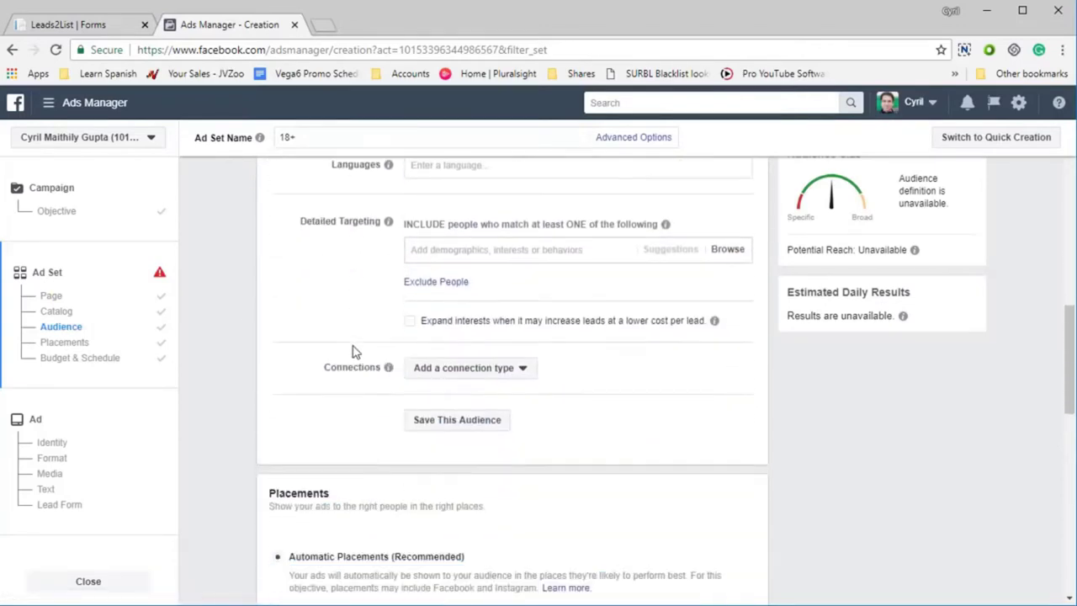
{"action": "scroll", "coordinate": [436, 409], "scroll_direction": "down", "scroll_amount": 4}
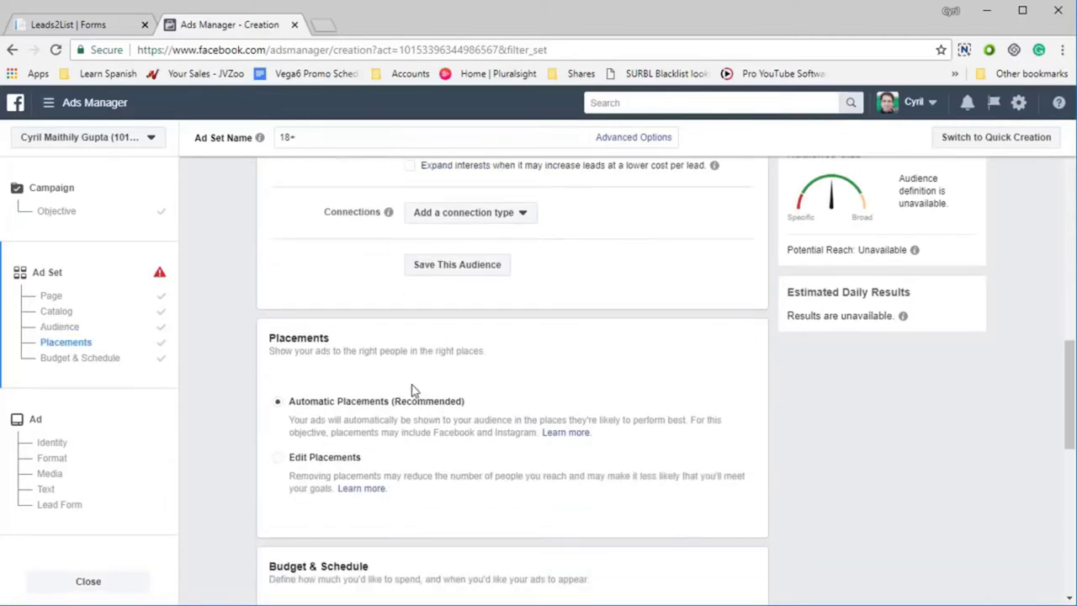
{"action": "scroll", "coordinate": [458, 416], "scroll_direction": "down", "scroll_amount": 5}
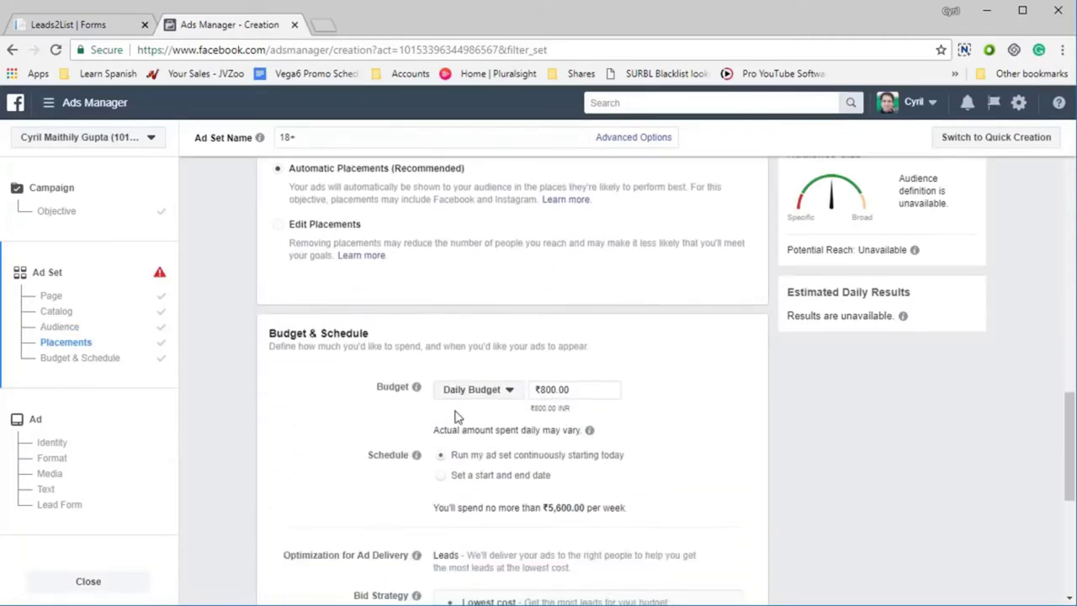
{"action": "scroll", "coordinate": [459, 423], "scroll_direction": "down", "scroll_amount": 1}
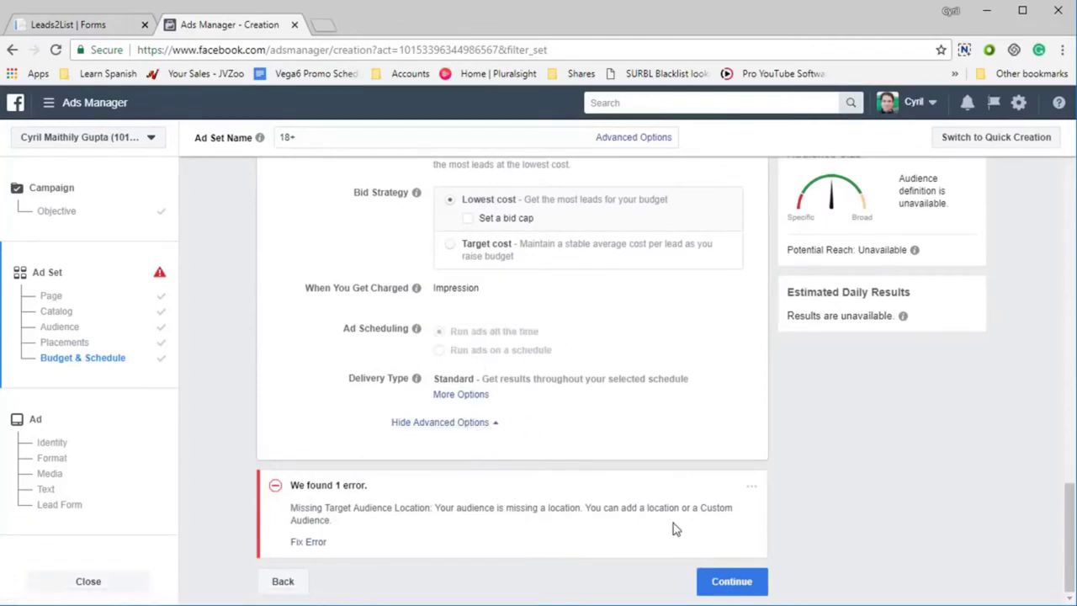
{"action": "left_click", "coordinate": [739, 581]}
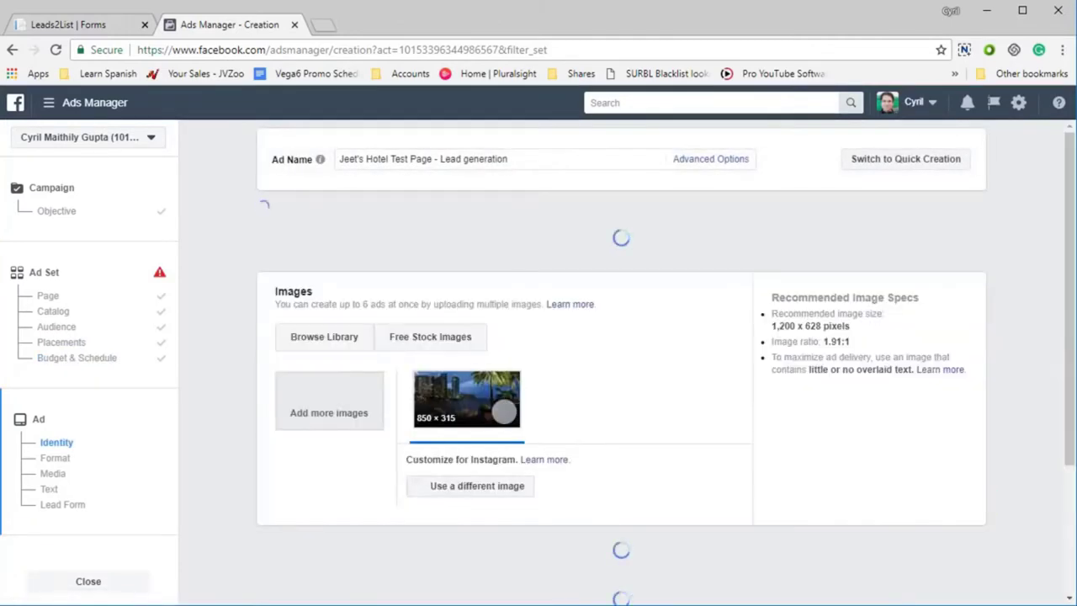
Enter "This is some test text" as the ad's main text
{"action": "scroll", "coordinate": [451, 445], "scroll_direction": "down", "scroll_amount": 3}
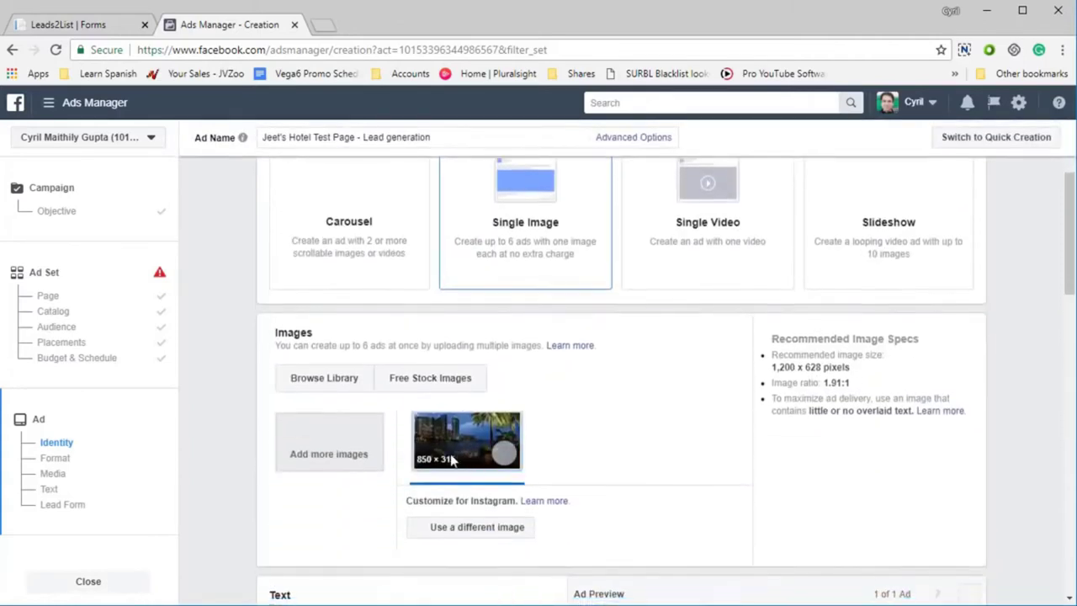
{"action": "scroll", "coordinate": [448, 459], "scroll_direction": "down", "scroll_amount": 5}
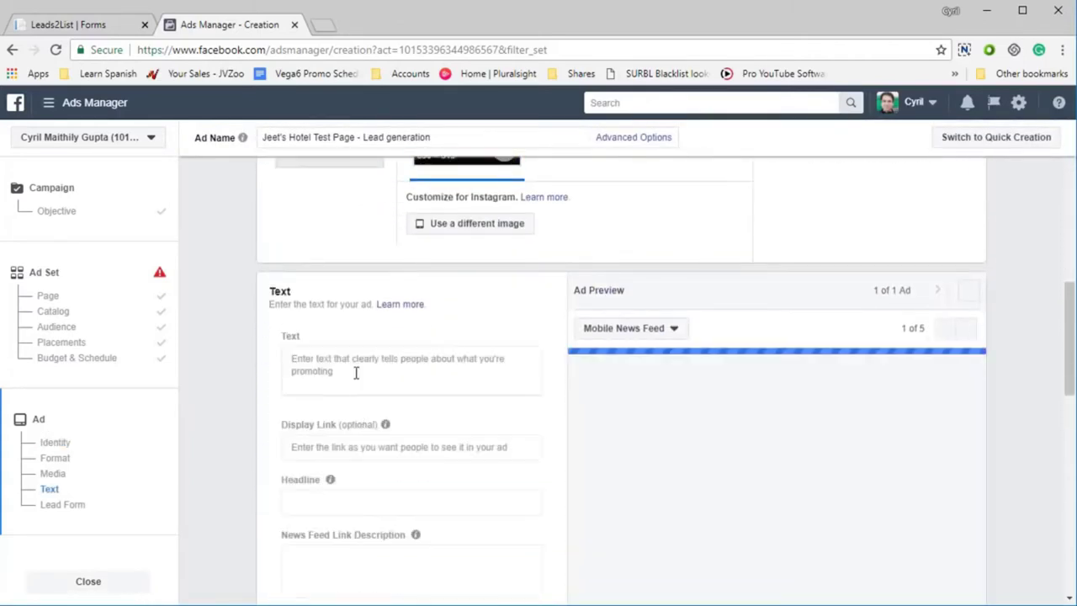
{"action": "left_click", "coordinate": [404, 377]}
{"action": "type", "text": "this i"}
{"action": "key", "text": "BackSpace"}
{"action": "key", "text": "BackSpace"}
{"action": "key", "text": "BackSpace"}
{"action": "key", "text": "BackSpace"}
{"action": "key", "text": "BackSpace"}
{"action": "key", "text": "BackSpace"}
{"action": "type", "text": "Tshi"}
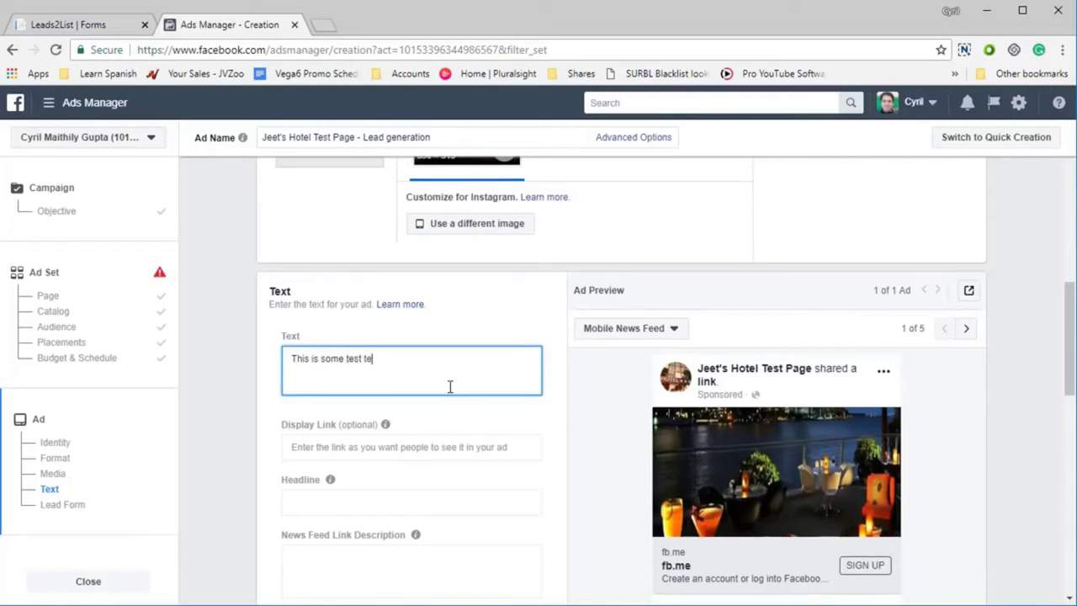
Copy the ad text into the headline and keep Sign Up as the call to action
{"action": "key", "text": "ctrl+a"}
{"action": "key", "text": "ctrl+c"}
{"action": "left_click", "coordinate": [385, 500]}
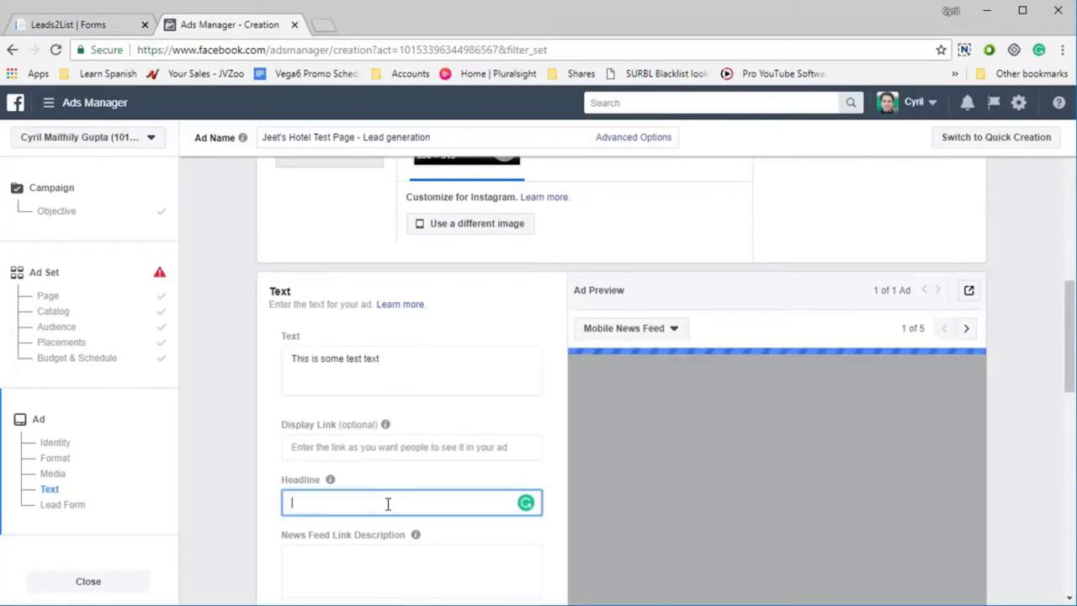
{"action": "key", "text": "ctrl+v"}
{"action": "scroll", "coordinate": [383, 484], "scroll_direction": "down", "scroll_amount": 3}
{"action": "left_click", "coordinate": [331, 404]}
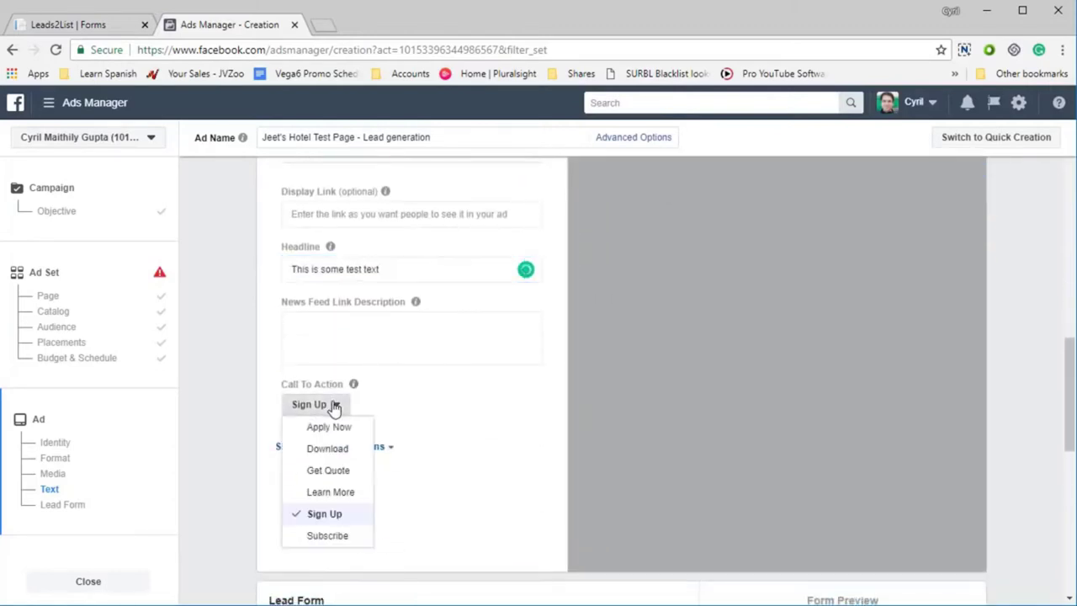
{"action": "left_click", "coordinate": [461, 443]}
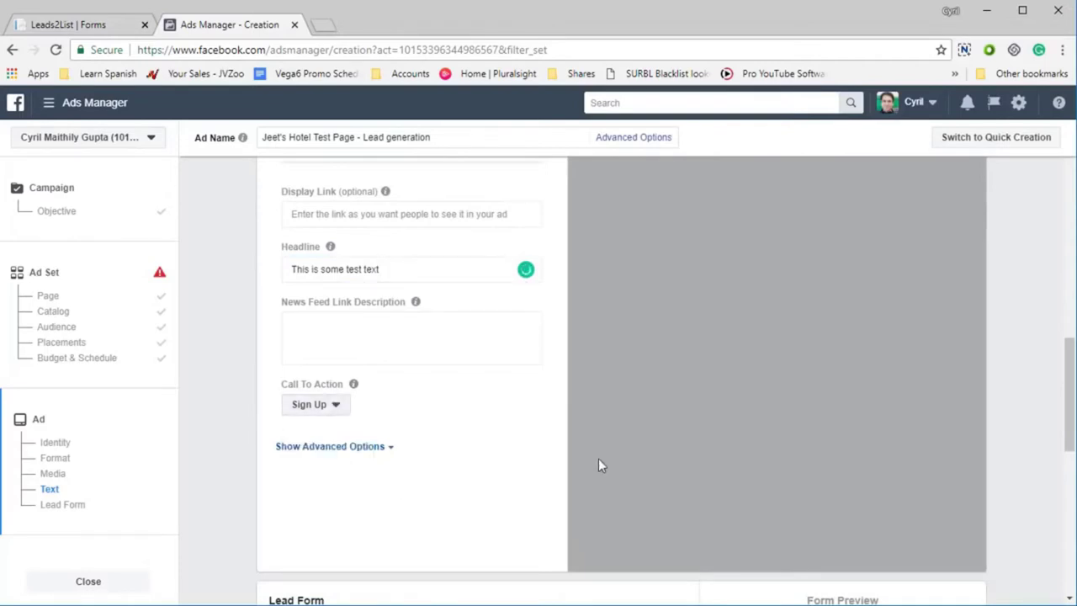
Create a new lead form for the ad and review its form type and intro settings
{"action": "scroll", "coordinate": [459, 378], "scroll_direction": "down", "scroll_amount": 4}
{"action": "scroll", "coordinate": [449, 382], "scroll_direction": "down", "scroll_amount": 1}
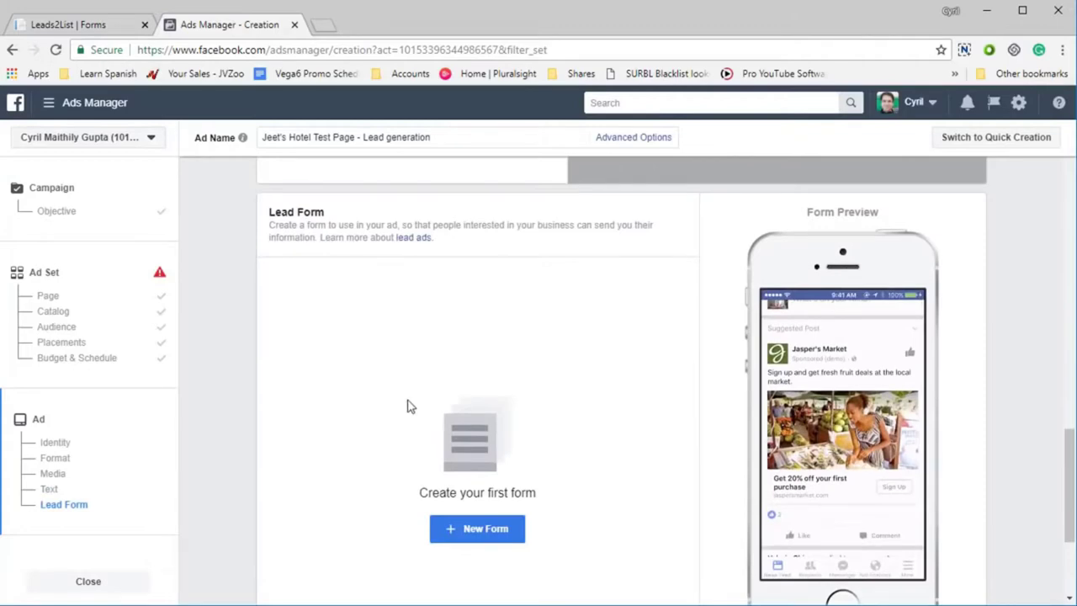
{"action": "left_click", "coordinate": [488, 540]}
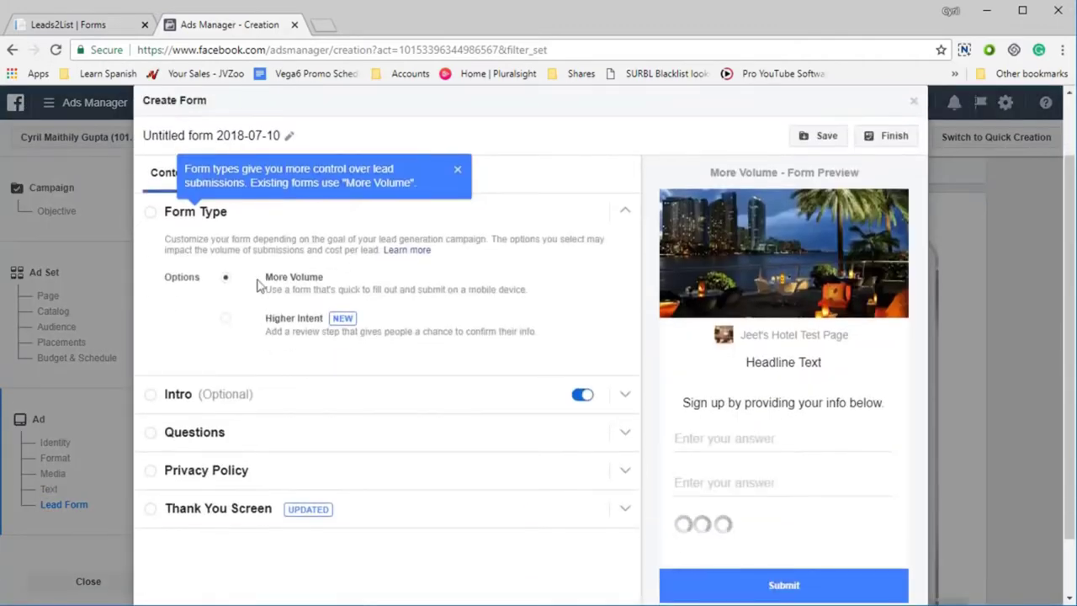
{"action": "left_click", "coordinate": [215, 408]}
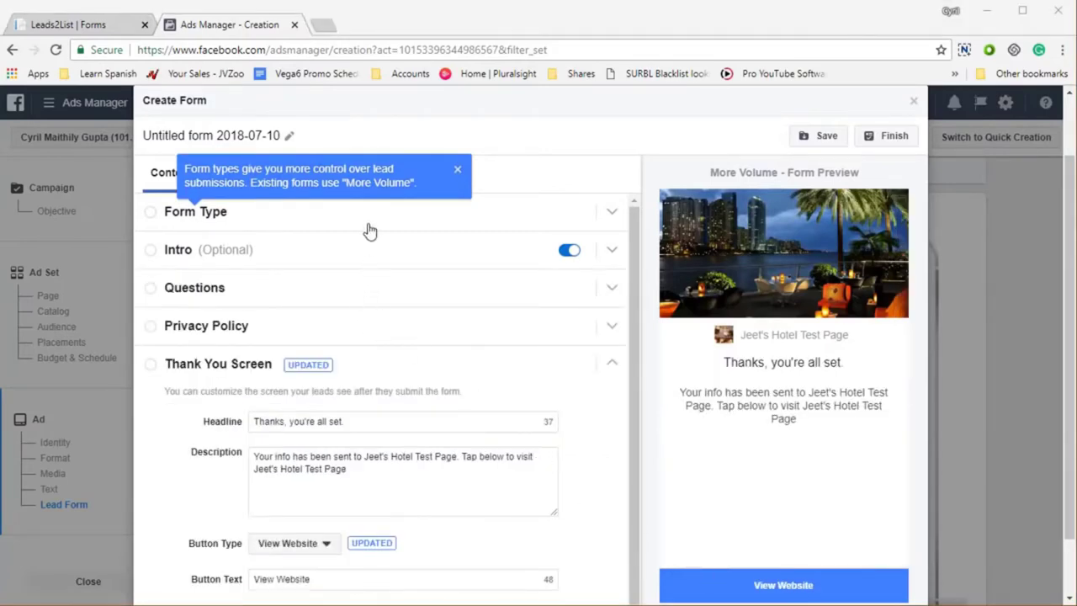
{"action": "left_click", "coordinate": [367, 226]}
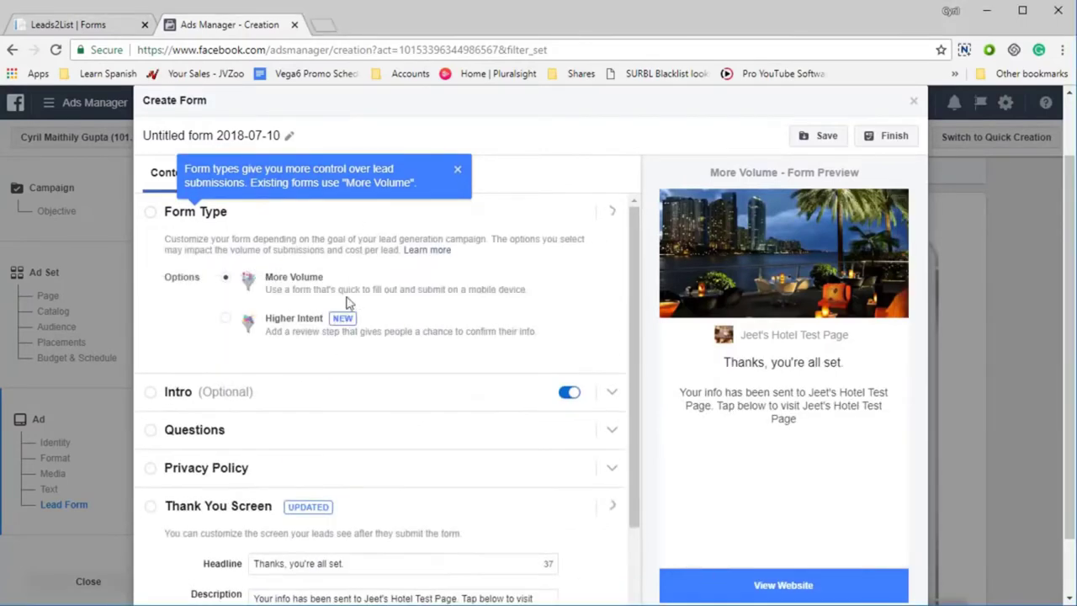
{"action": "left_click", "coordinate": [324, 322]}
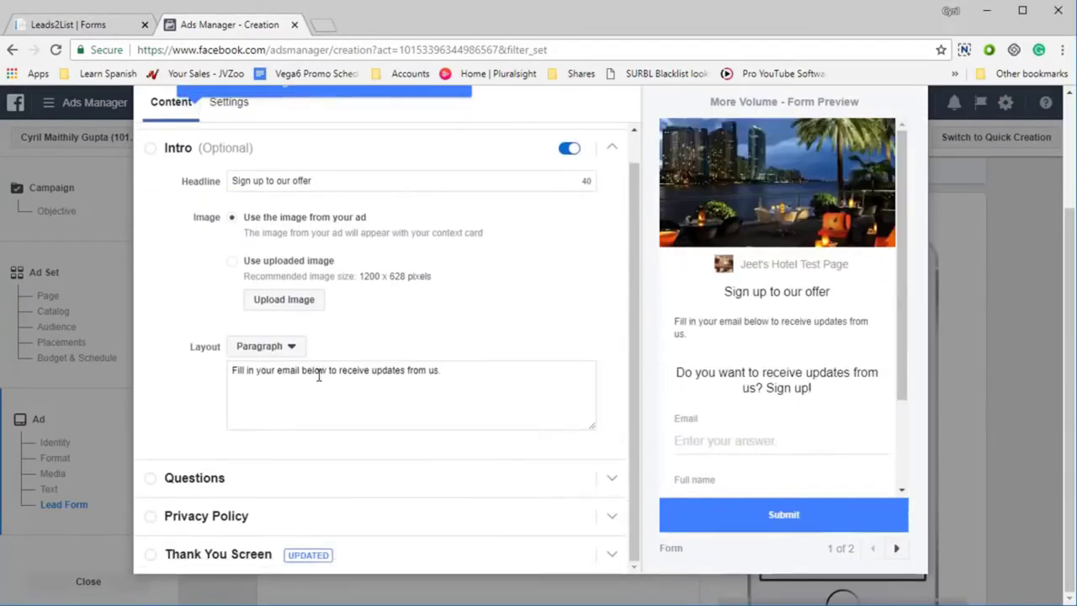
Review the lead form's questions, privacy policy and thank you screen, and save the form
{"action": "left_click", "coordinate": [307, 485]}
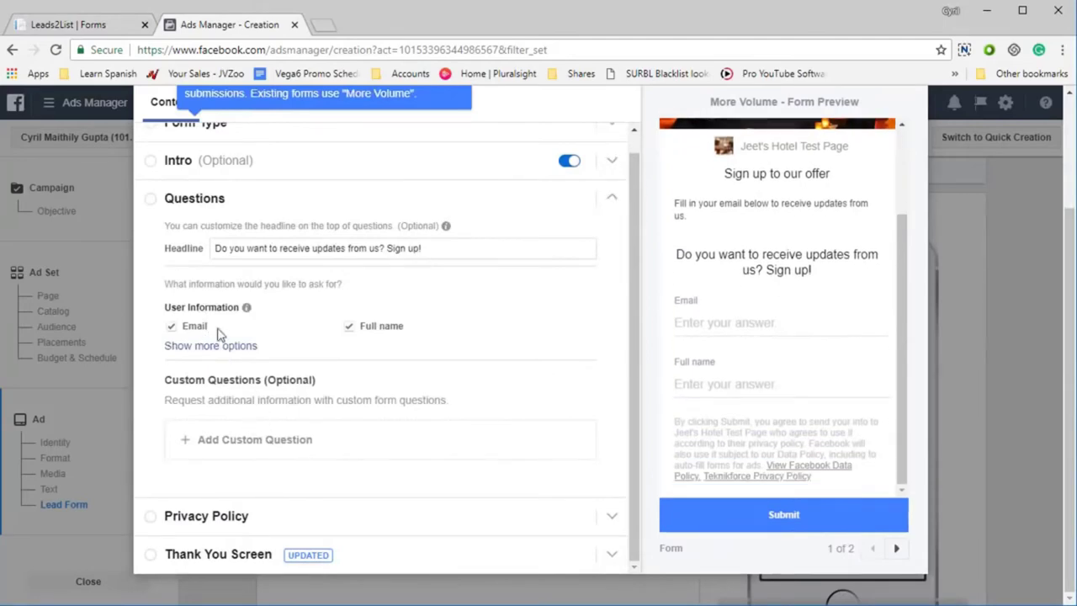
{"action": "left_click", "coordinate": [303, 517]}
{"action": "left_click", "coordinate": [362, 516]}
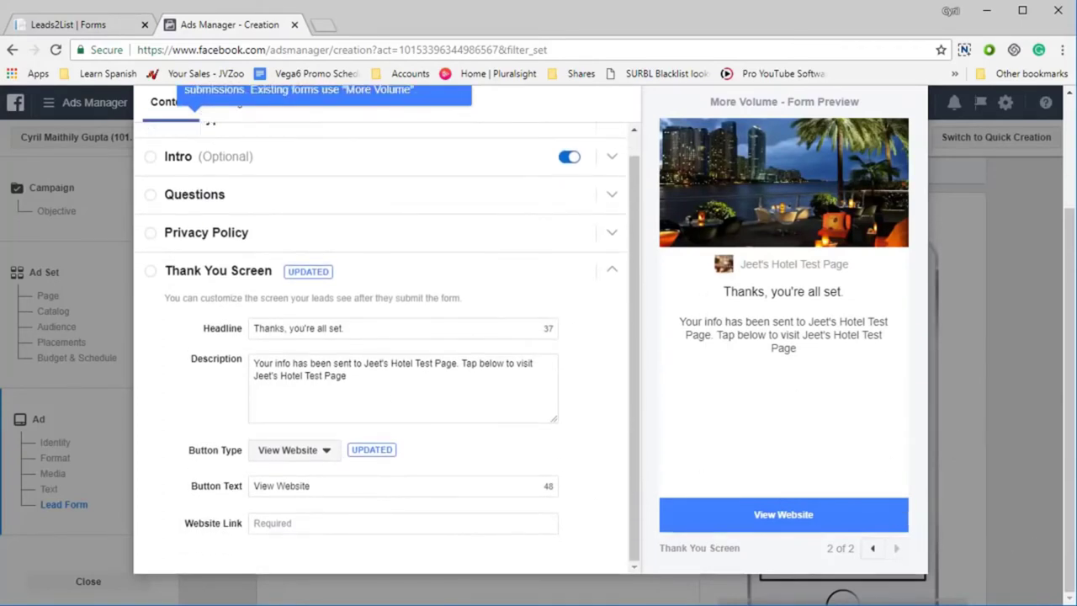
{"action": "scroll", "coordinate": [838, 215], "scroll_direction": "up", "scroll_amount": 1}
{"action": "left_click", "coordinate": [825, 143]}
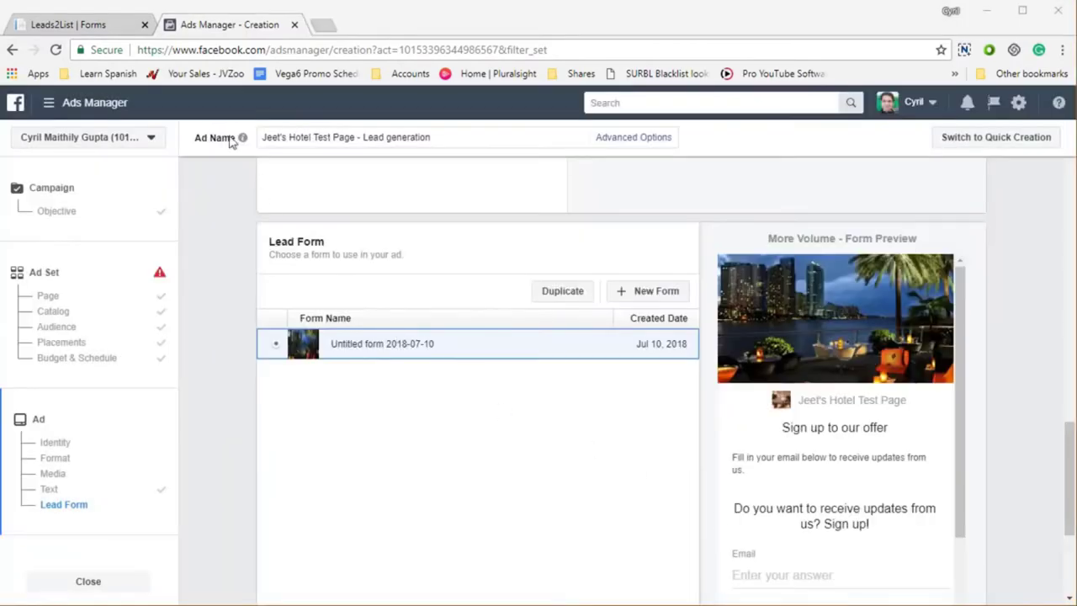
Switch to Leads2List and start adding a lead form with Jeet's Hotel Test Page as the selected page
{"action": "left_click", "coordinate": [101, 24]}
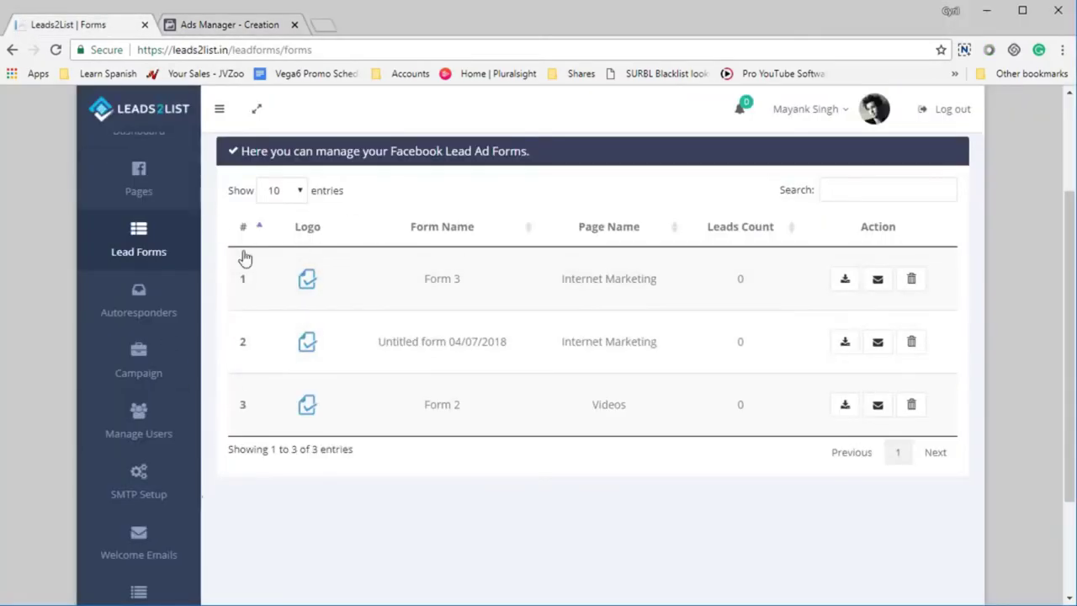
{"action": "scroll", "coordinate": [461, 419], "scroll_direction": "up", "scroll_amount": 2}
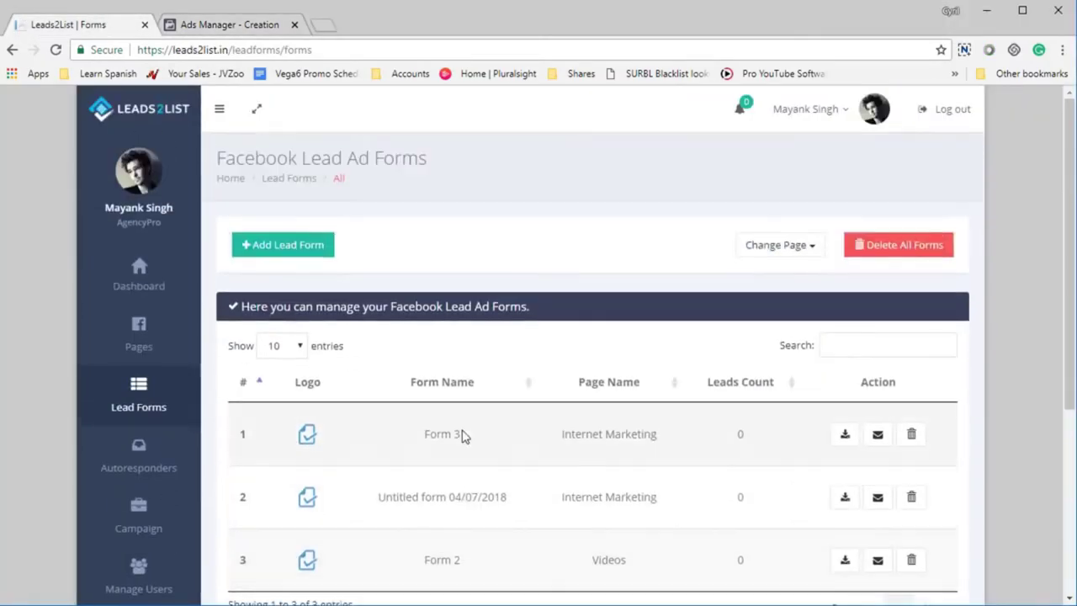
{"action": "left_click", "coordinate": [284, 244]}
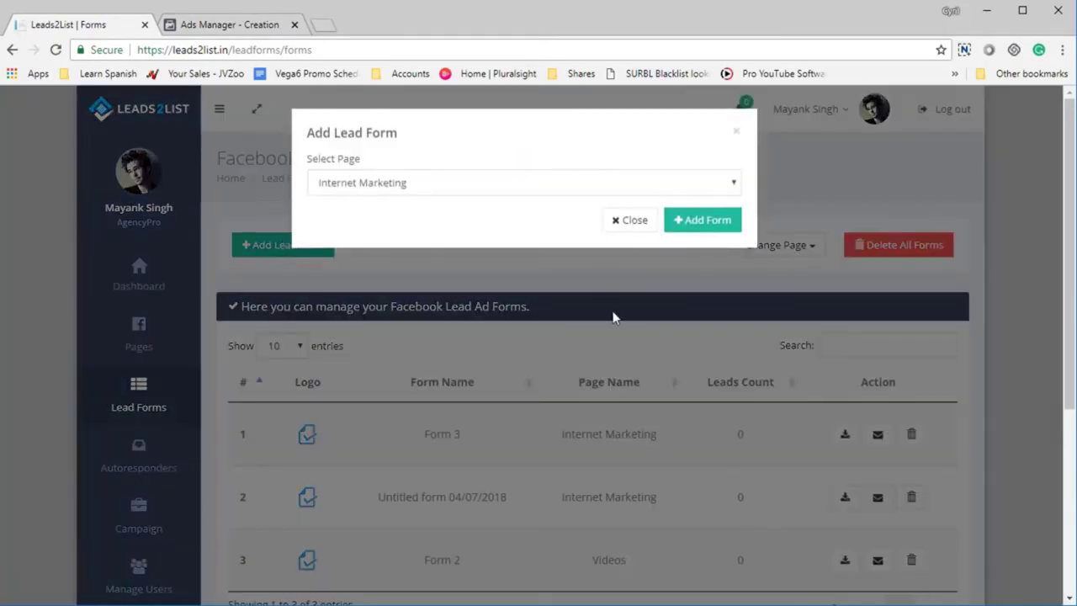
{"action": "left_click", "coordinate": [593, 190]}
{"action": "left_click", "coordinate": [519, 249]}
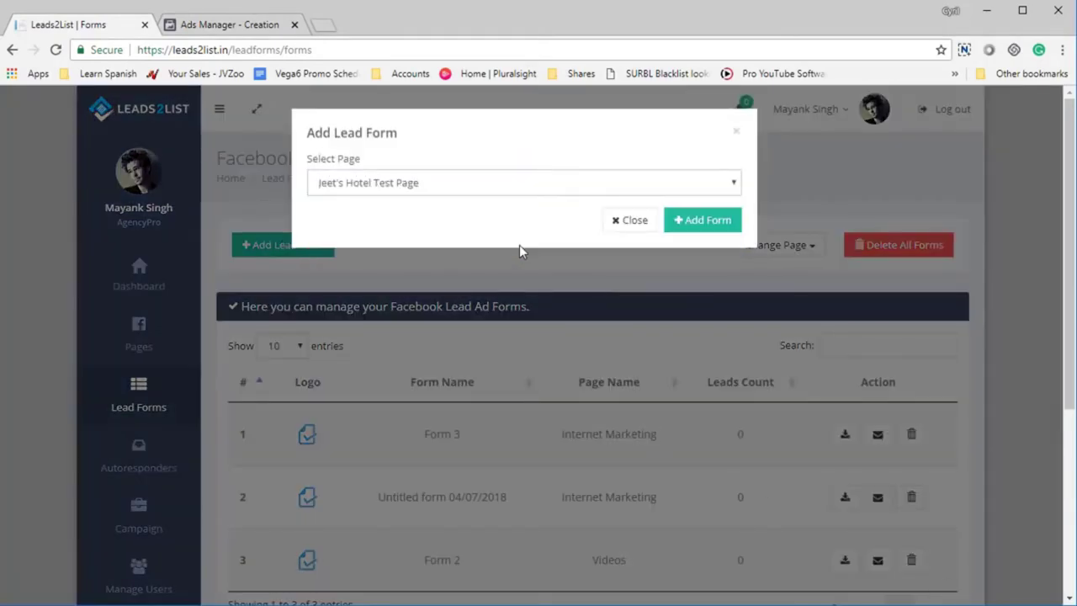
{"action": "left_click", "coordinate": [232, 23]}
{"action": "left_click", "coordinate": [118, 24]}
{"action": "left_click", "coordinate": [690, 225]}
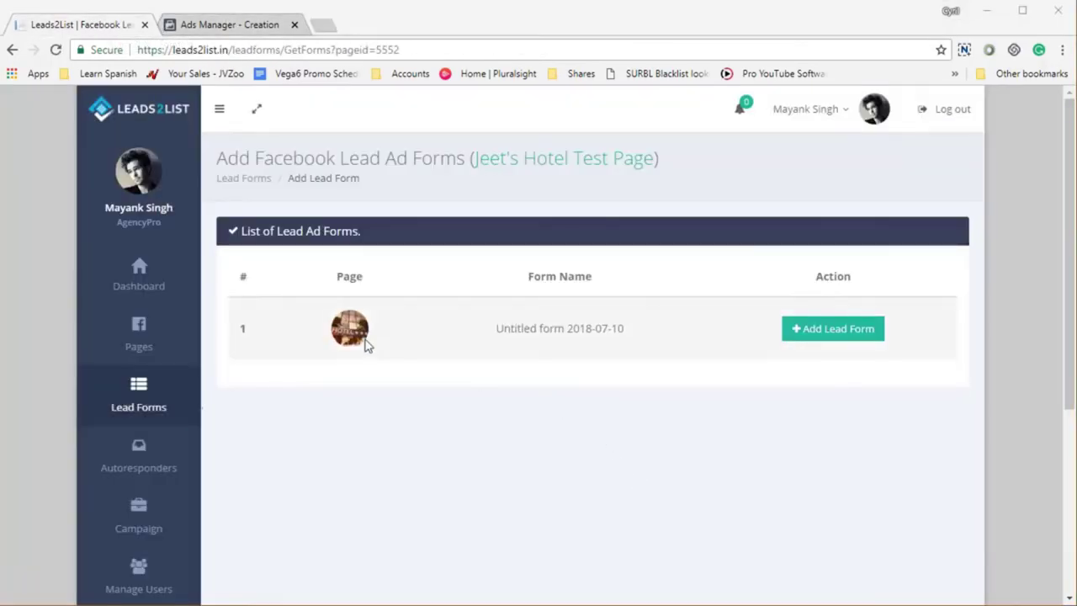
Add the lead form "Untitled form 2018-07-10" and return to the list of Facebook lead ad forms
{"action": "left_click_drag", "start_coordinate": [477, 334], "coordinate": [632, 344]}
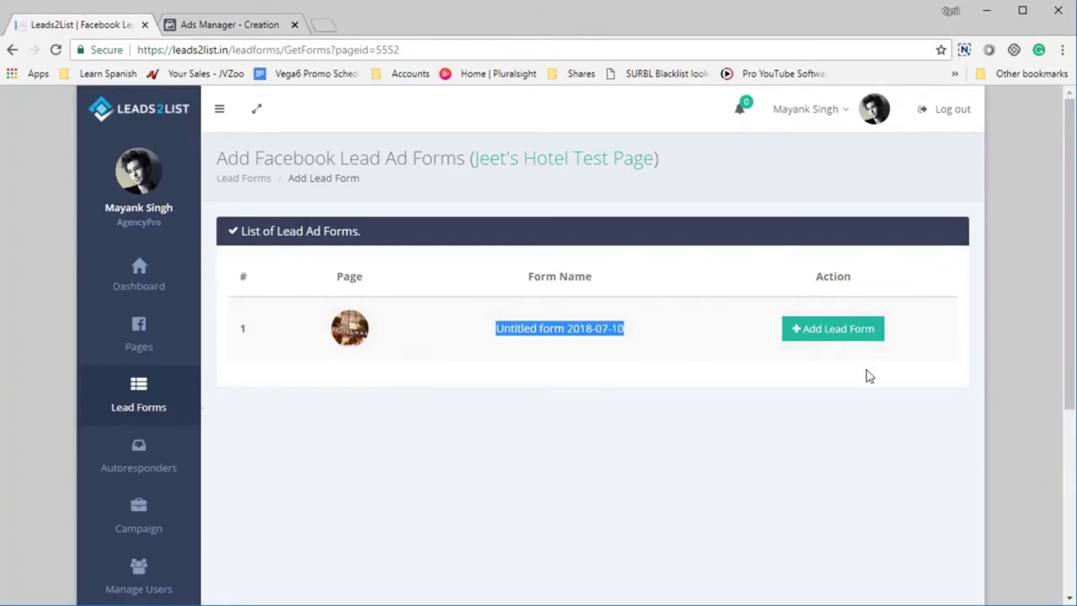
{"action": "left_click", "coordinate": [835, 333]}
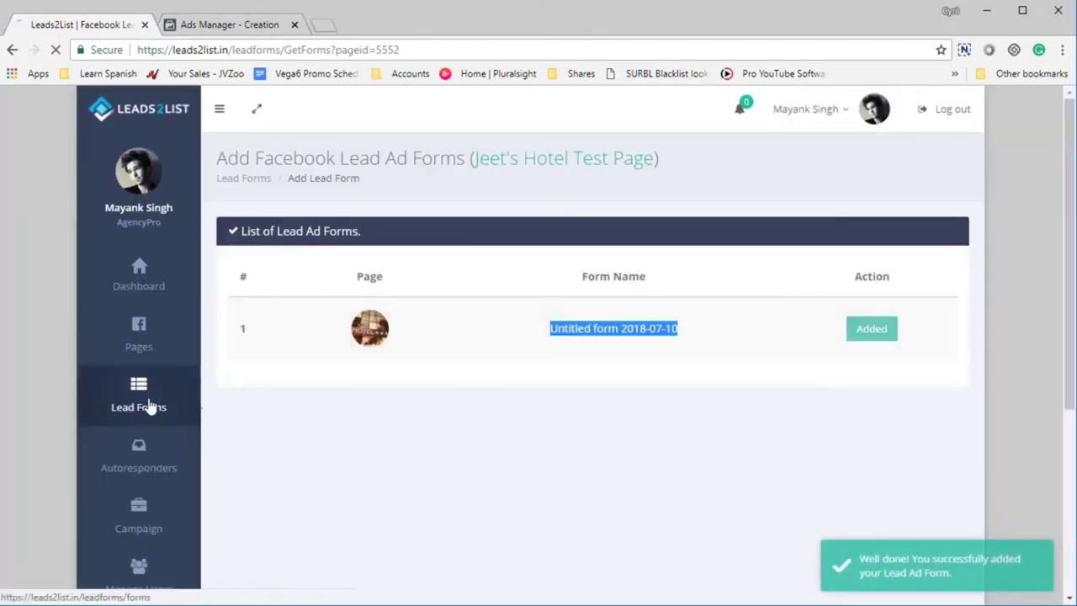
{"action": "left_click", "coordinate": [151, 409]}
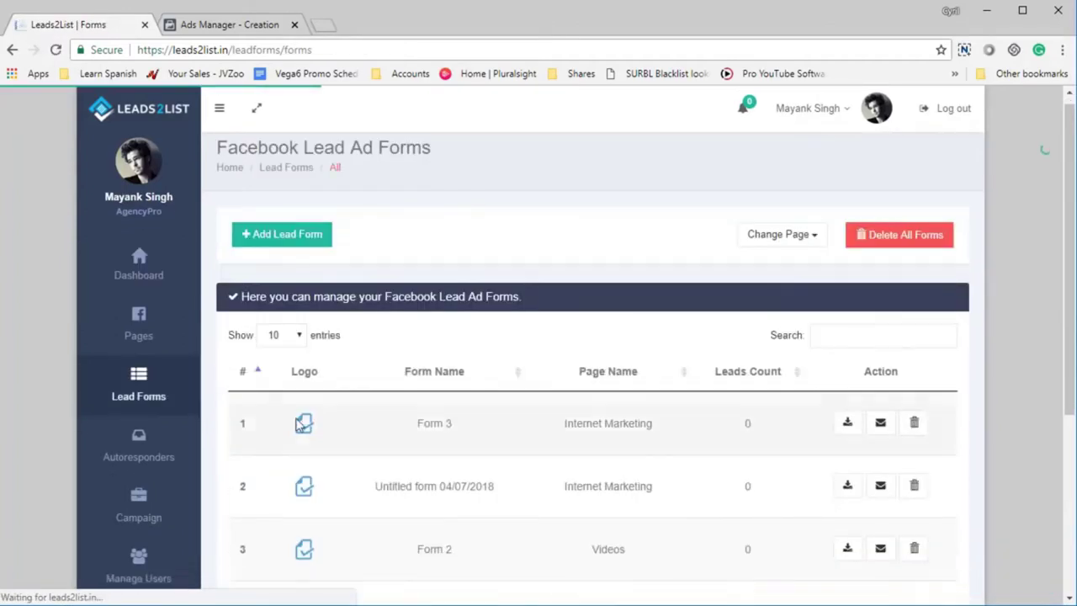
Check the entry for Jeet's Hotel Test Page in the list of Facebook lead ad forms
{"action": "scroll", "coordinate": [341, 405], "scroll_direction": "down", "scroll_amount": 4}
{"action": "left_click_drag", "start_coordinate": [368, 320], "coordinate": [664, 331]}
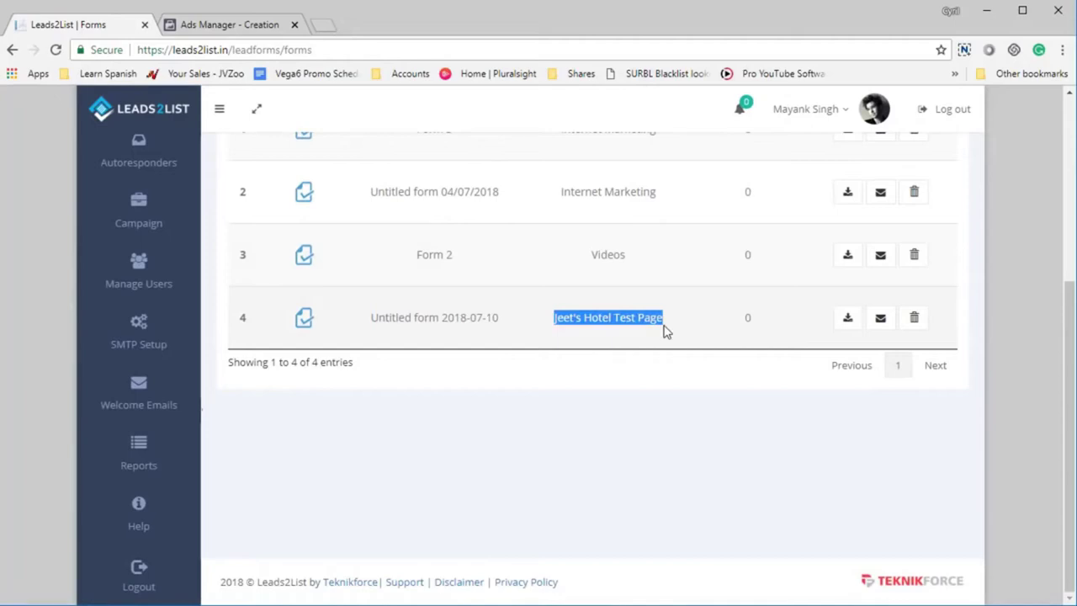
{"action": "left_click", "coordinate": [553, 373]}
{"action": "scroll", "coordinate": [279, 423], "scroll_direction": "up", "scroll_amount": 1}
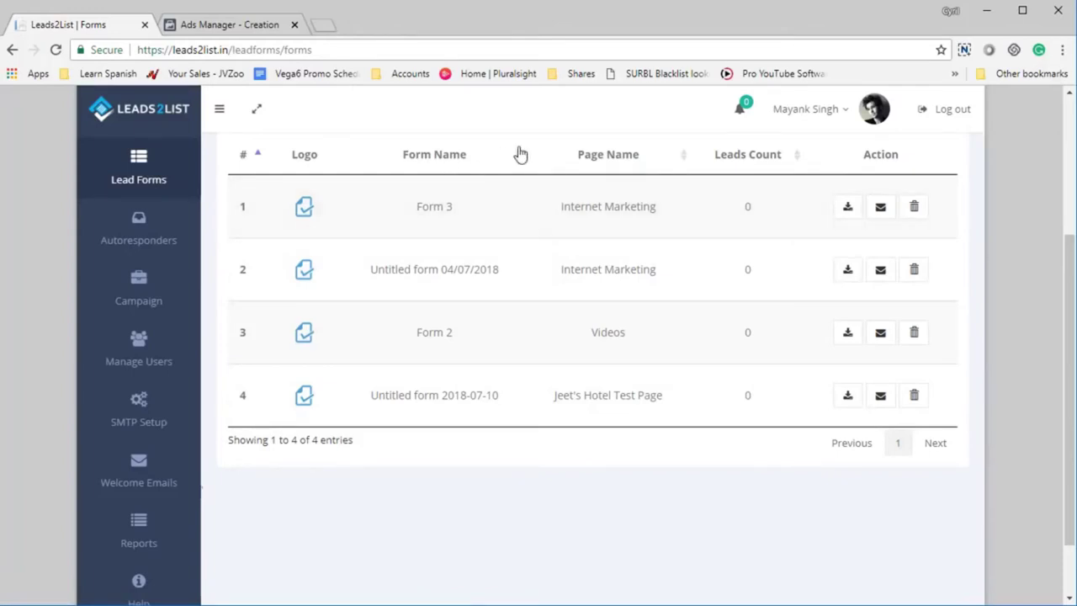
Open the autoresponders page and review the connected autoresponder accounts
{"action": "left_click", "coordinate": [154, 251]}
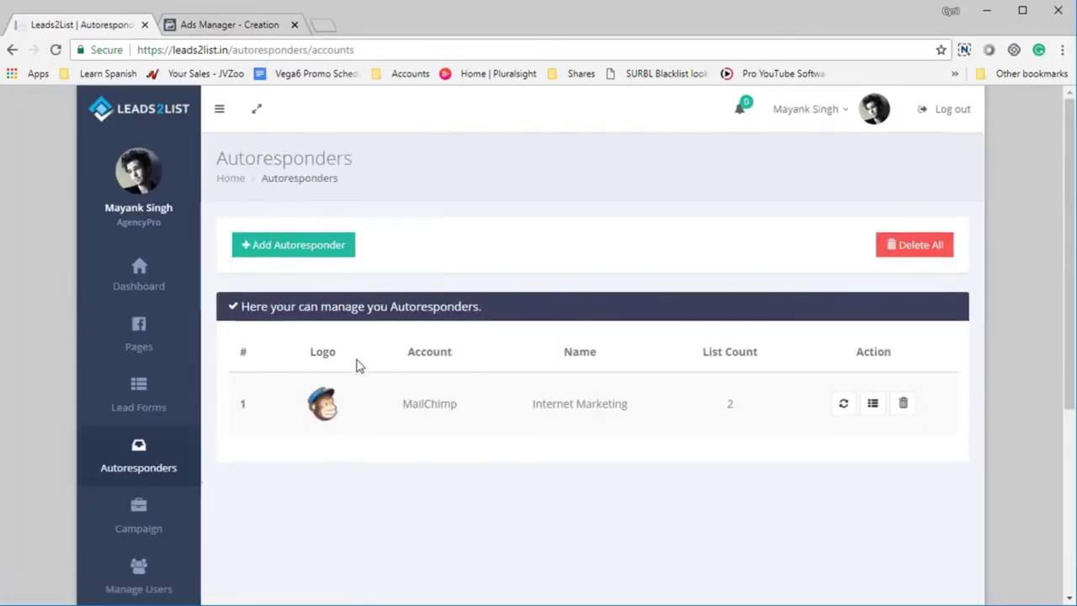
{"action": "scroll", "coordinate": [360, 380], "scroll_direction": "down", "scroll_amount": 3}
{"action": "scroll", "coordinate": [355, 386], "scroll_direction": "up", "scroll_amount": 2}
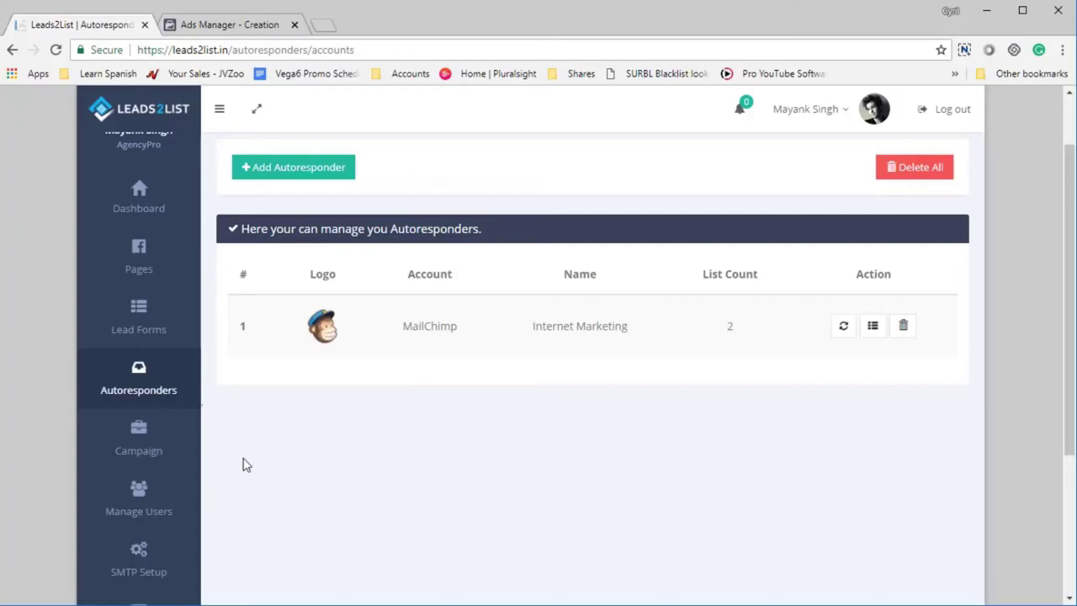
{"action": "scroll", "coordinate": [353, 454], "scroll_direction": "down", "scroll_amount": 2}
{"action": "scroll", "coordinate": [336, 420], "scroll_direction": "up", "scroll_amount": 3}
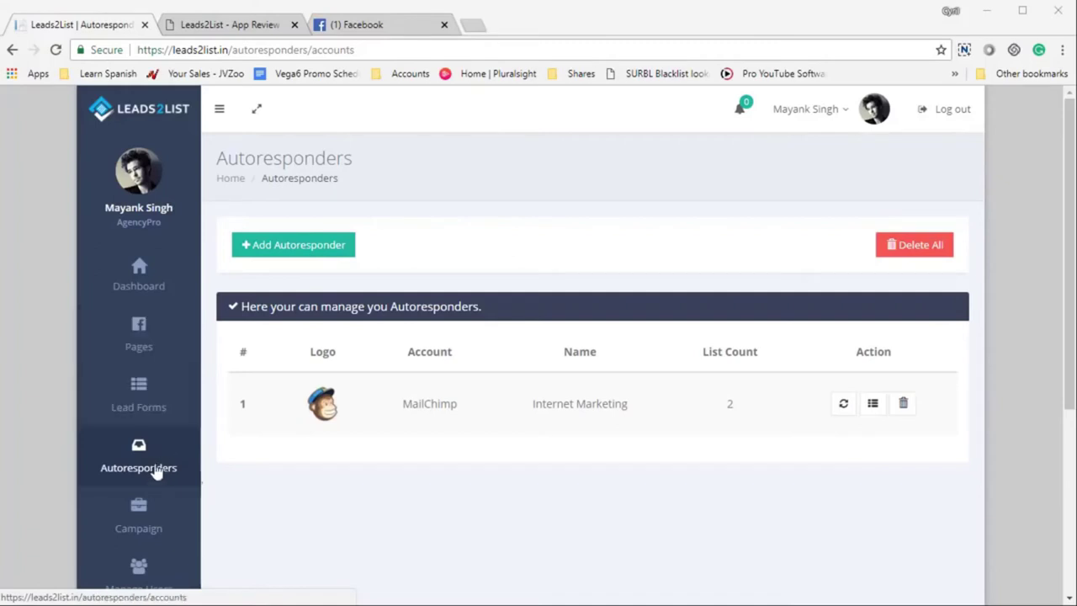
Start a new campaign named "My Campaign" with Jeet's Hotel Test Page as its page
{"action": "left_click", "coordinate": [168, 524]}
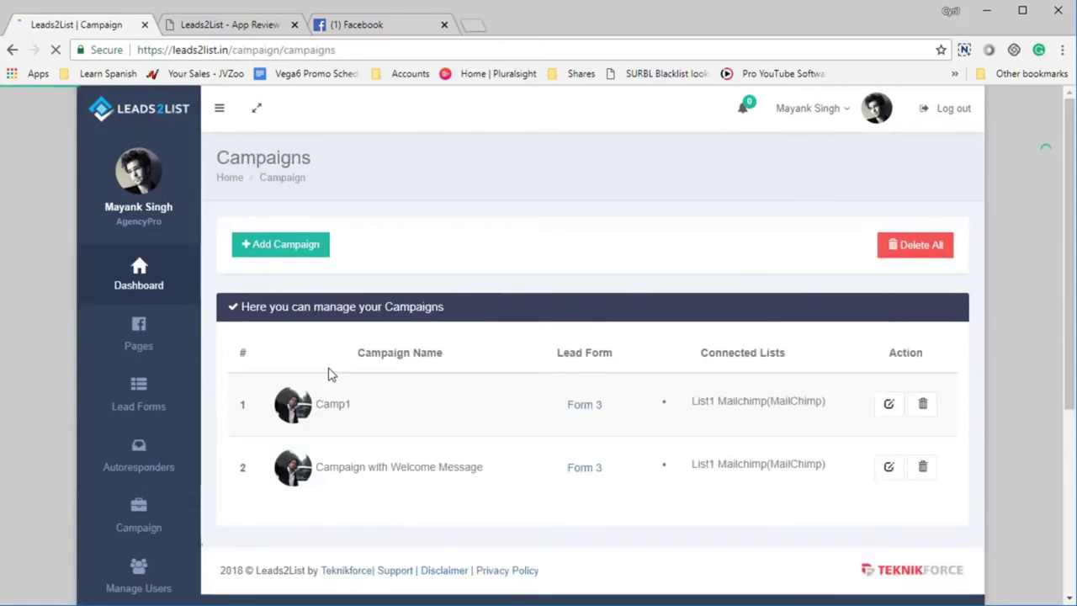
{"action": "left_click", "coordinate": [278, 244]}
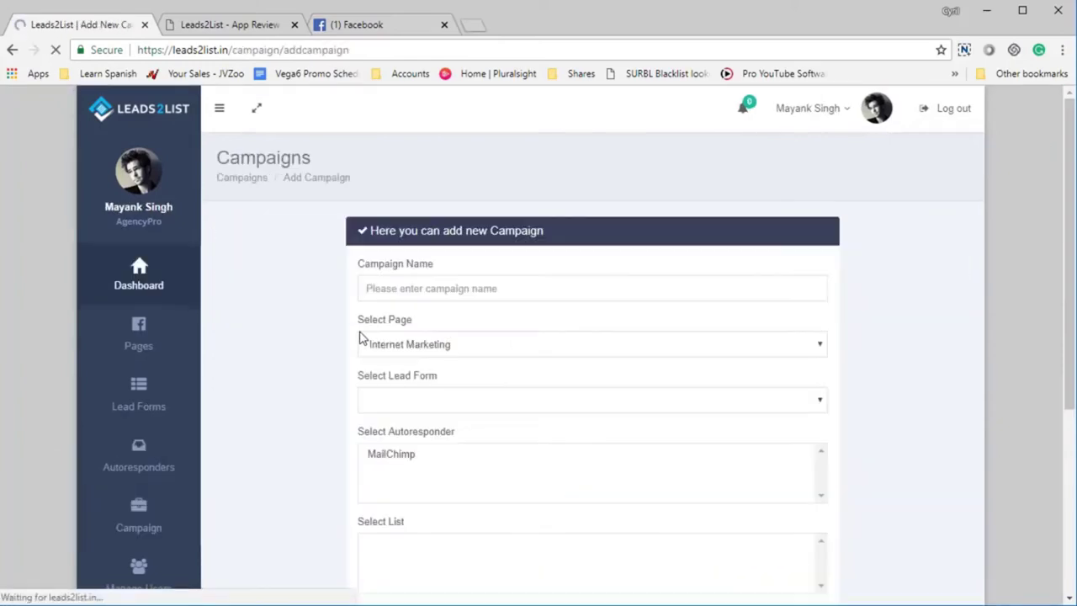
{"action": "left_click", "coordinate": [440, 293]}
{"action": "type", "text": "My Campaign"}
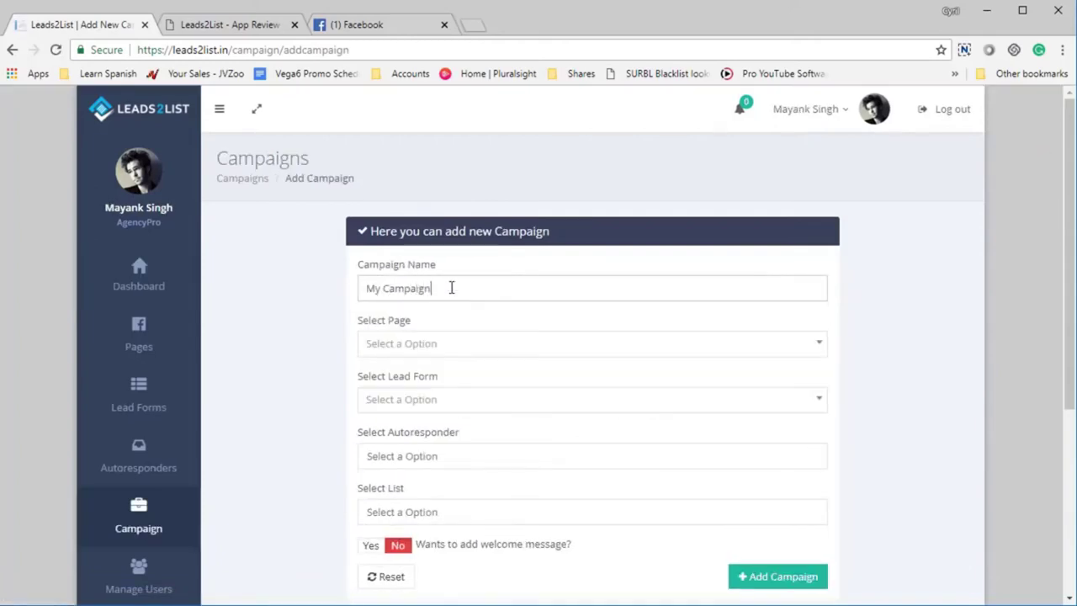
{"action": "left_click", "coordinate": [669, 343]}
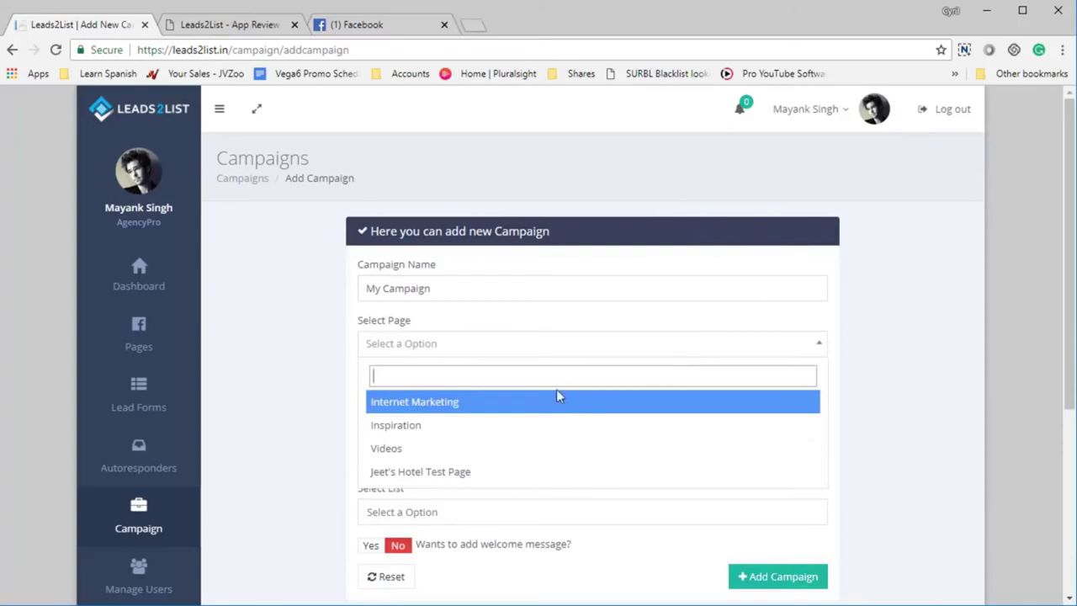
{"action": "left_click", "coordinate": [479, 471]}
{"action": "scroll", "coordinate": [504, 404], "scroll_direction": "down", "scroll_amount": 1}
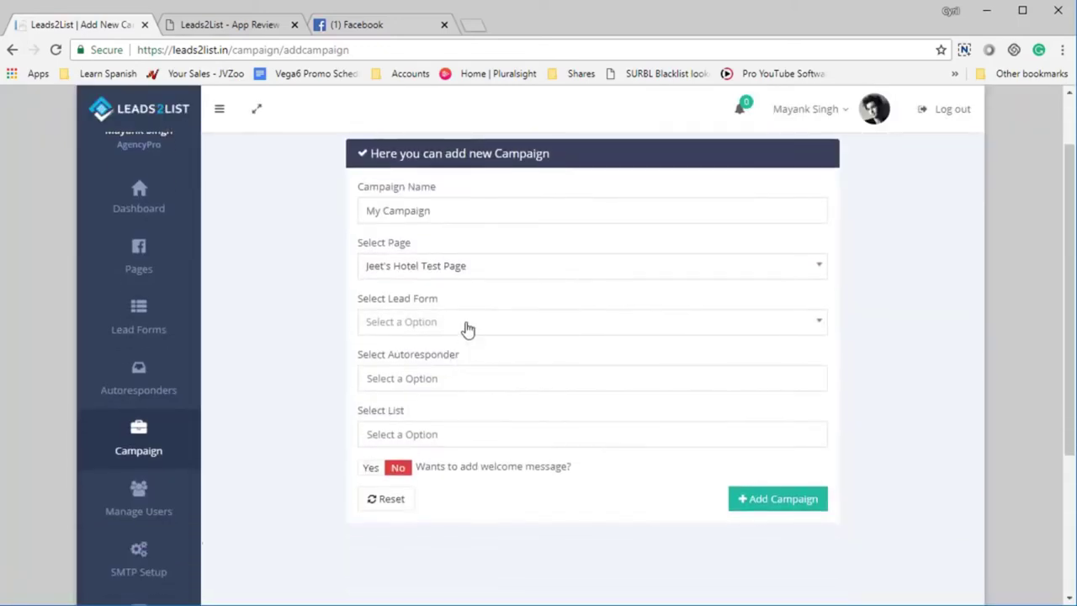
Assign the lead form "Untitled form 2018-07-10", the MailChimp autoresponder and the list "List1 Mailchimp(MailChimp)" to the campaign
{"action": "left_click", "coordinate": [468, 328]}
{"action": "left_click", "coordinate": [435, 384]}
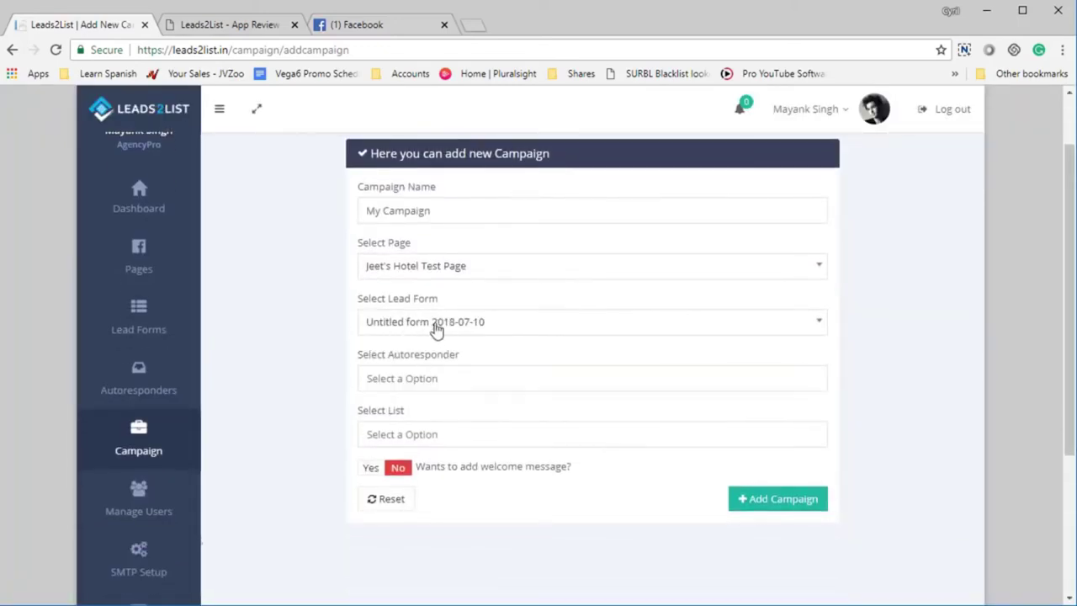
{"action": "left_click", "coordinate": [459, 389]}
{"action": "left_click", "coordinate": [460, 409]}
{"action": "left_click", "coordinate": [461, 438]}
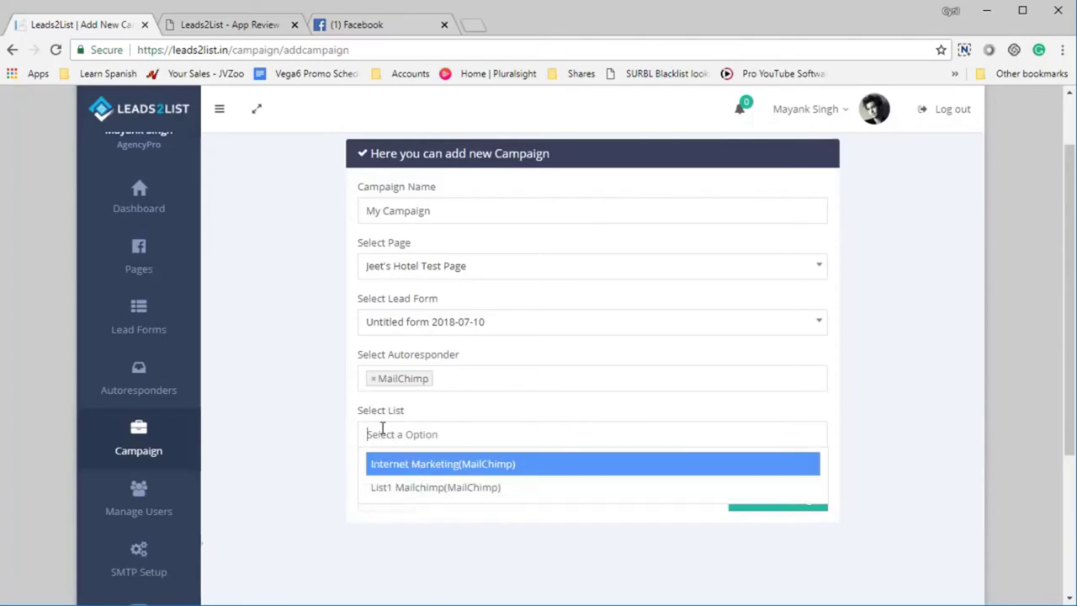
{"action": "left_click", "coordinate": [438, 489]}
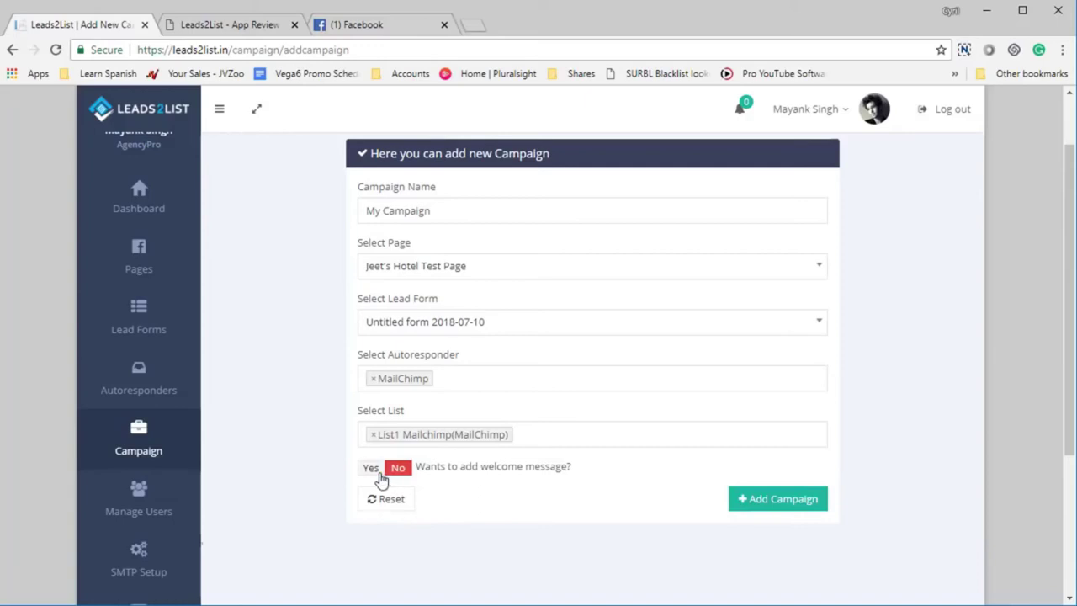
Try the welcome message option, look through its email templates, and set the option back to No
{"action": "left_click", "coordinate": [379, 477]}
{"action": "scroll", "coordinate": [413, 504], "scroll_direction": "down", "scroll_amount": 2}
{"action": "left_click", "coordinate": [461, 376]}
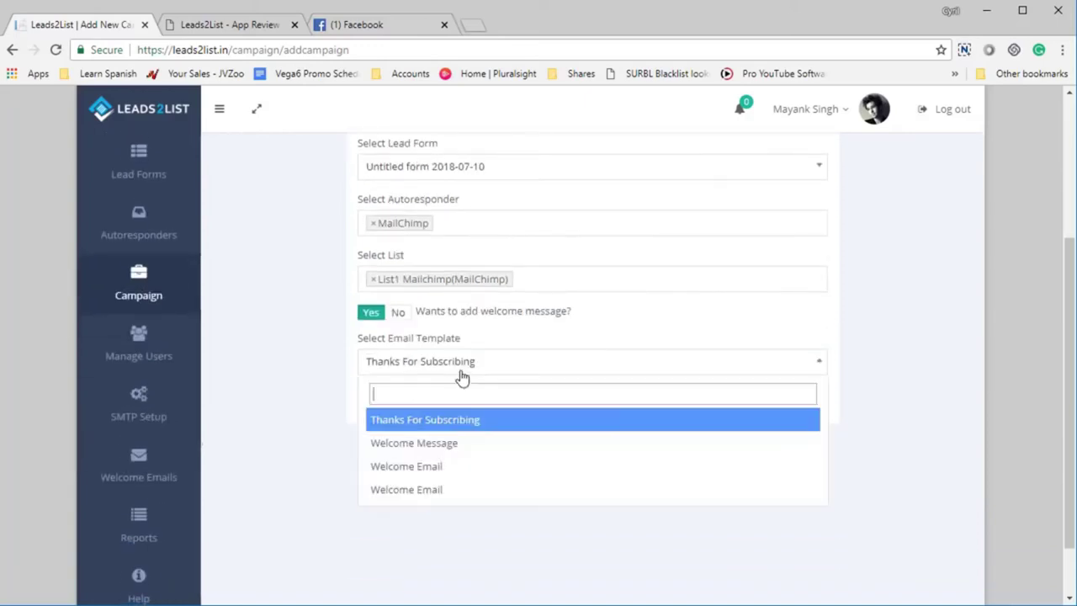
{"action": "left_click", "coordinate": [438, 370]}
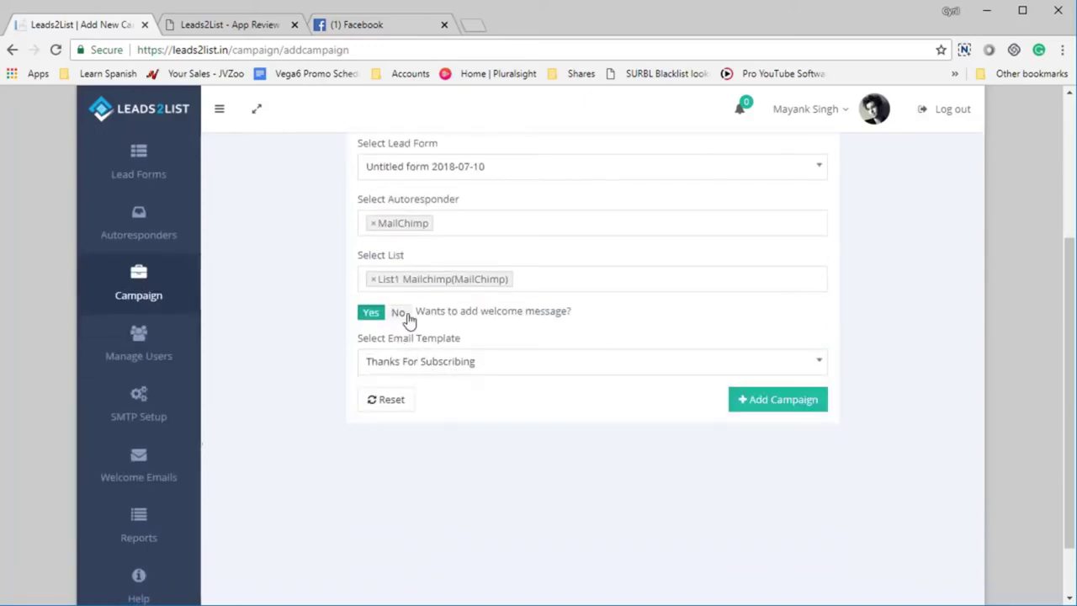
{"action": "left_click", "coordinate": [401, 313]}
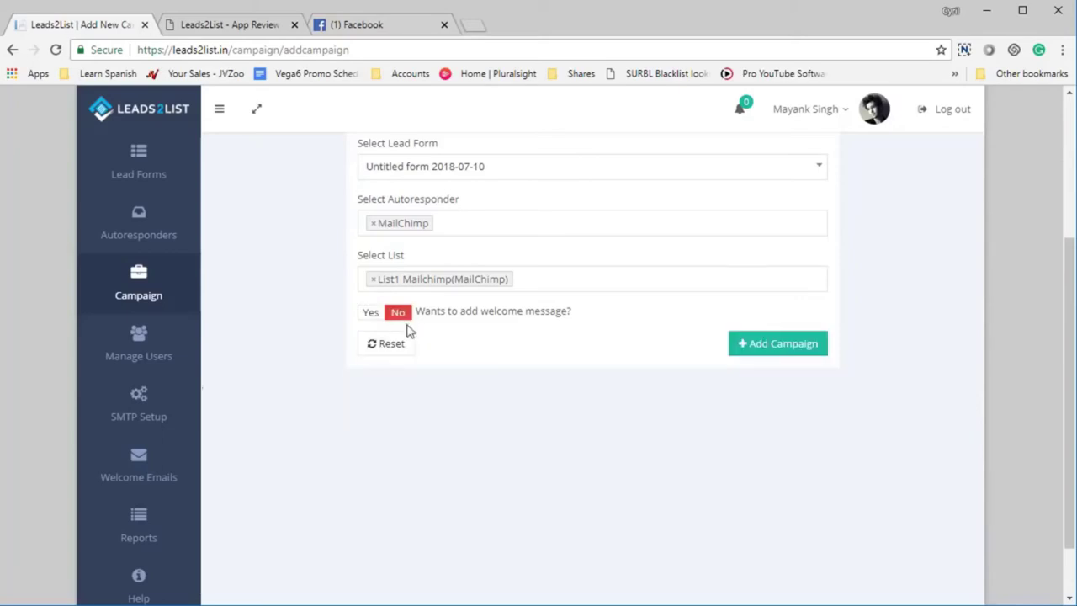
Submit the new campaign and check the My Campaign entry in the campaigns list
{"action": "left_click", "coordinate": [784, 343]}
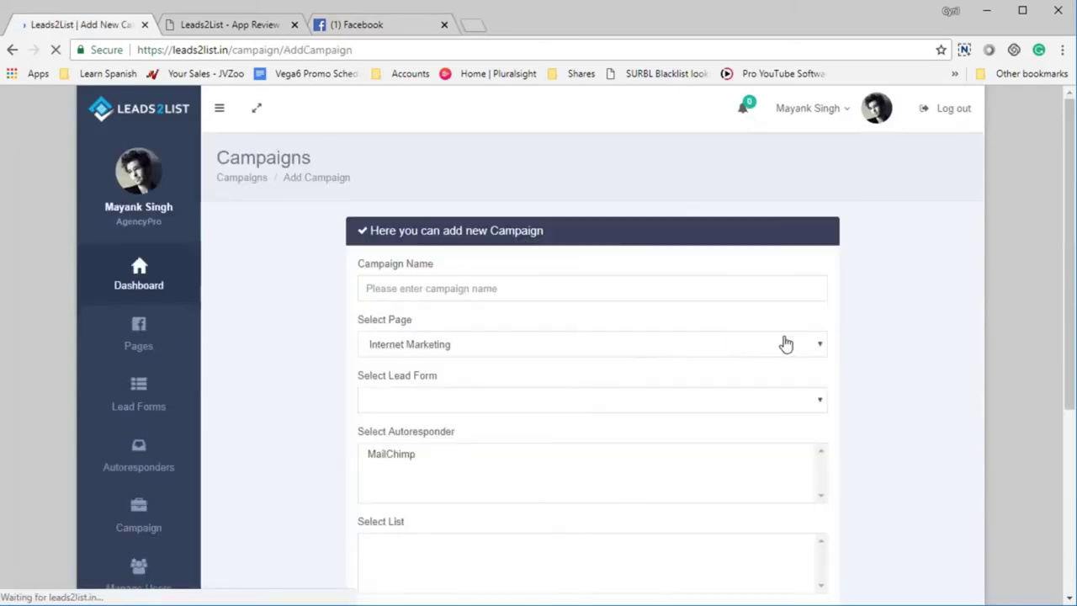
{"action": "scroll", "coordinate": [480, 308], "scroll_direction": "down", "scroll_amount": 1}
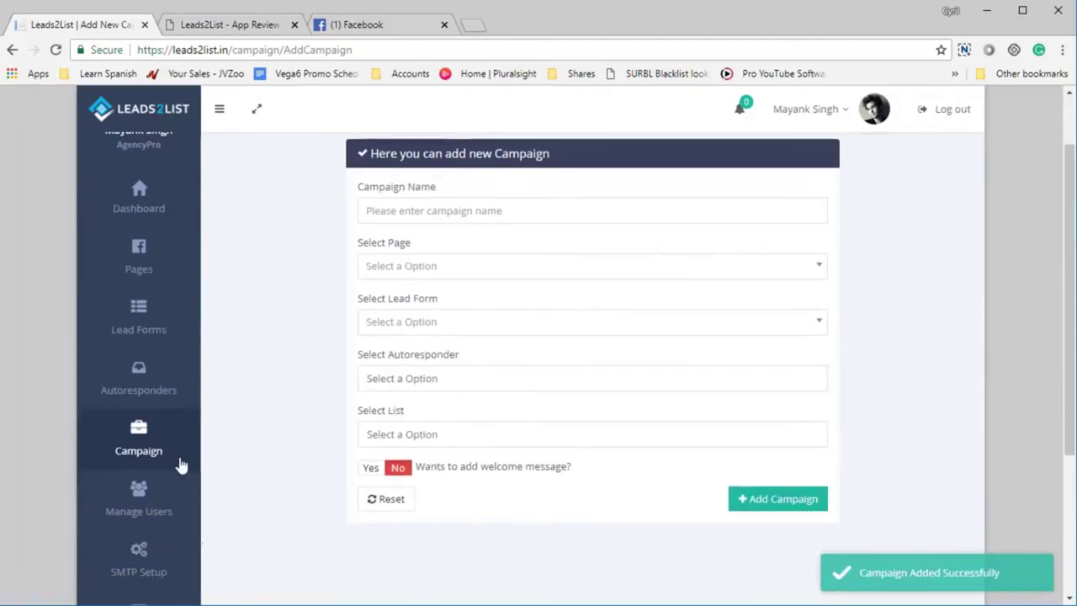
{"action": "left_click", "coordinate": [172, 455]}
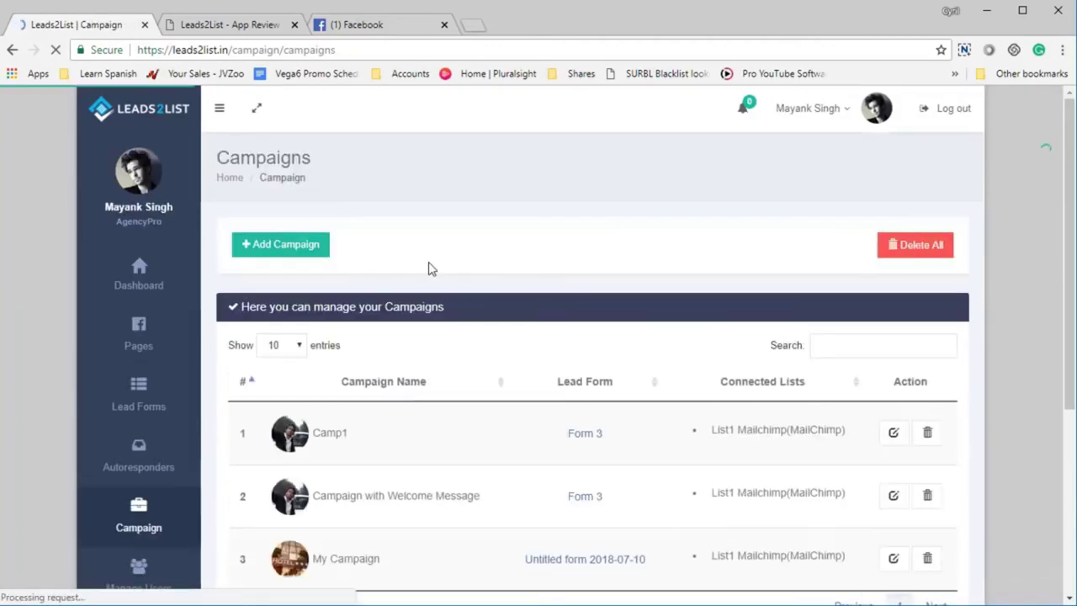
{"action": "scroll", "coordinate": [437, 354], "scroll_direction": "down", "scroll_amount": 3}
{"action": "double_click", "coordinate": [360, 325]}
{"action": "left_click", "coordinate": [421, 358]}
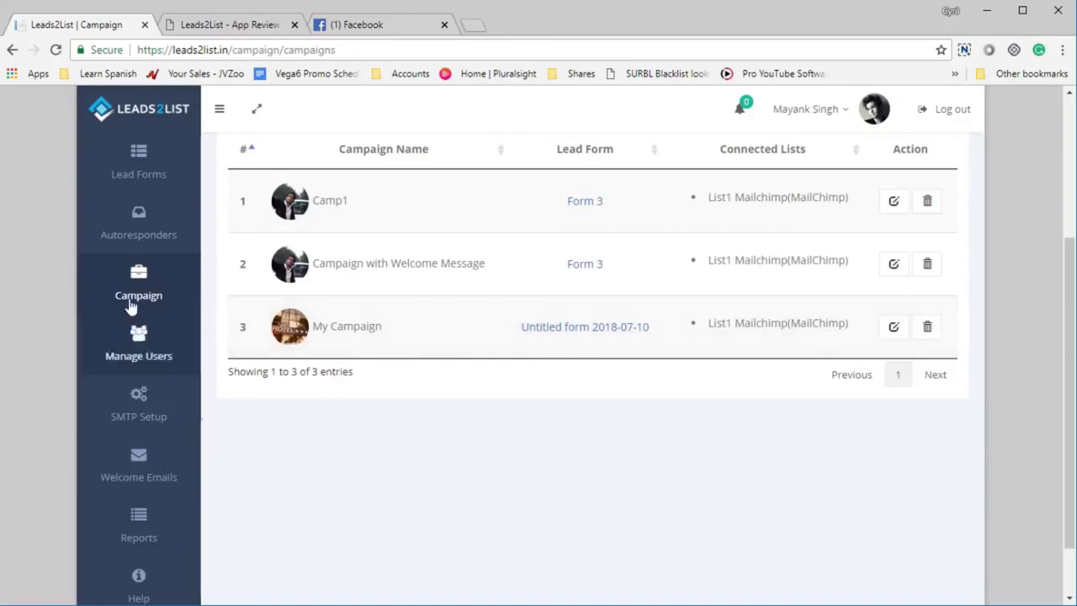
{"action": "scroll", "coordinate": [150, 87], "scroll_direction": "up", "scroll_amount": 1}
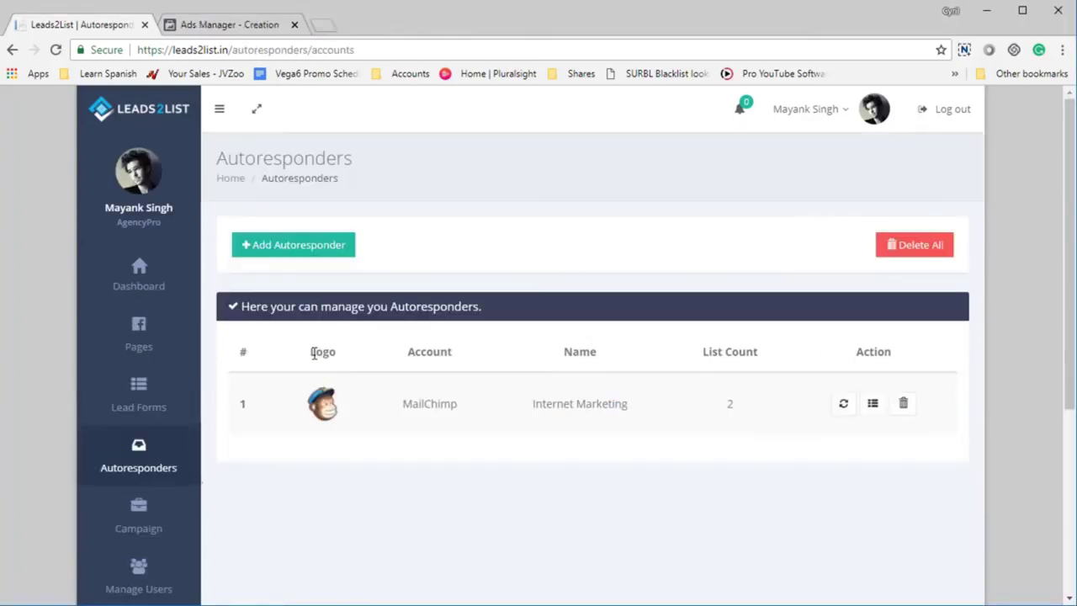
Switch to Notepad, note the permissions "Manage pages, publish_pages", highlight the line, and minimize the window
{"action": "scroll", "coordinate": [355, 382], "scroll_direction": "down", "scroll_amount": 1}
{"action": "key", "text": "super"}
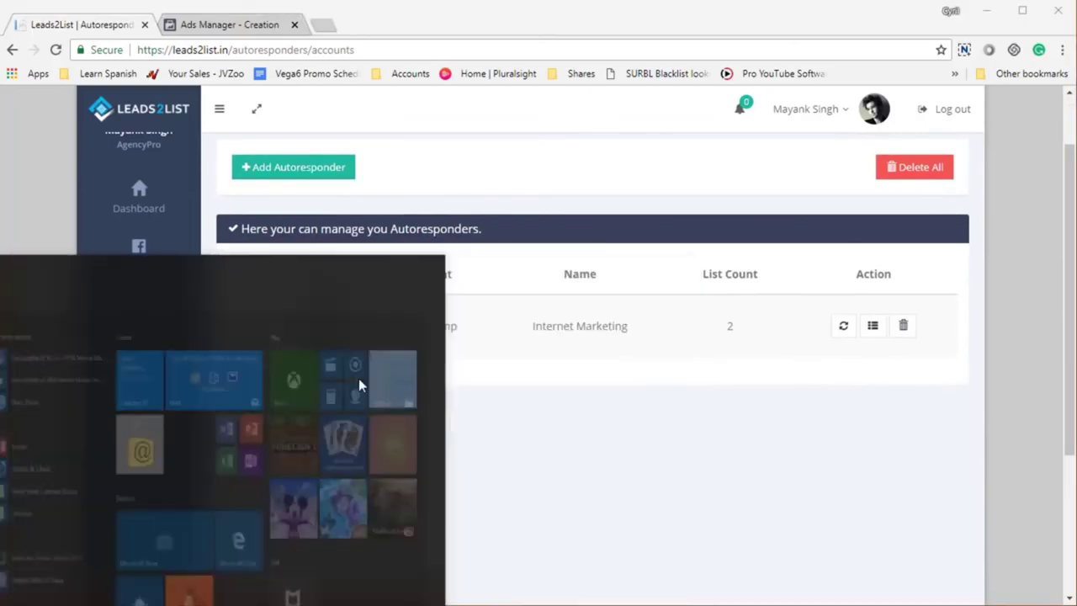
{"action": "type", "text": "n"}
{"action": "left_click", "coordinate": [127, 361]}
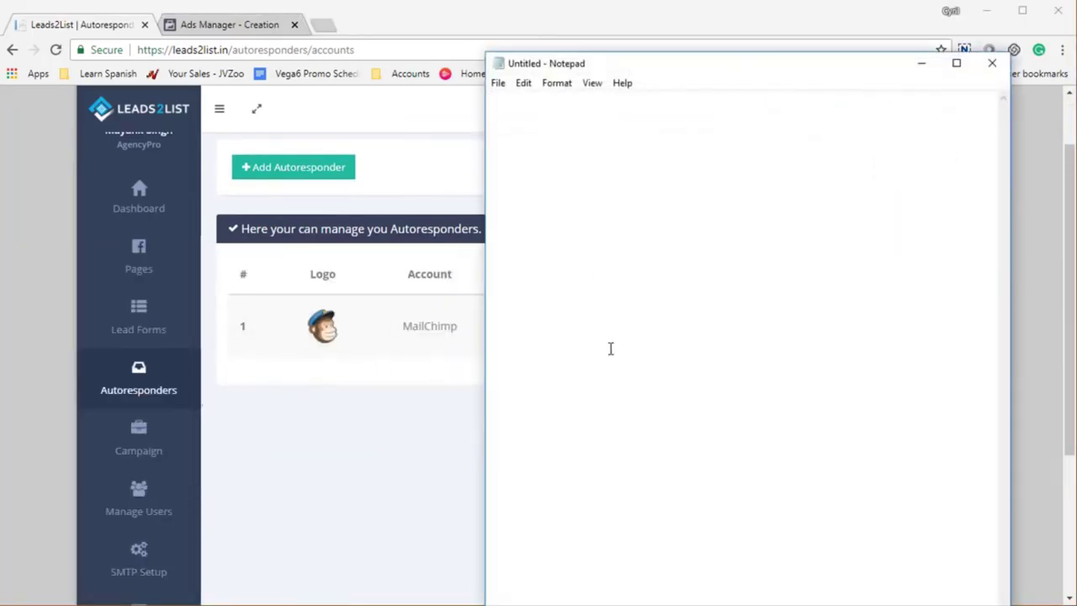
{"action": "type", "text": "Manager pages, publish_pages"}
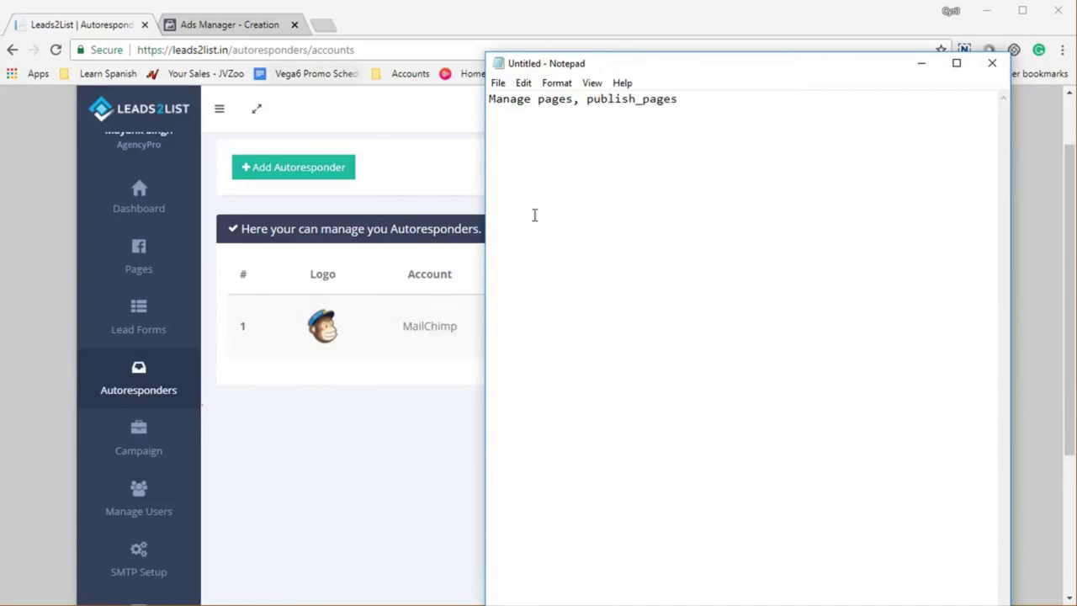
{"action": "left_click_drag", "start_coordinate": [678, 100], "coordinate": [393, 108]}
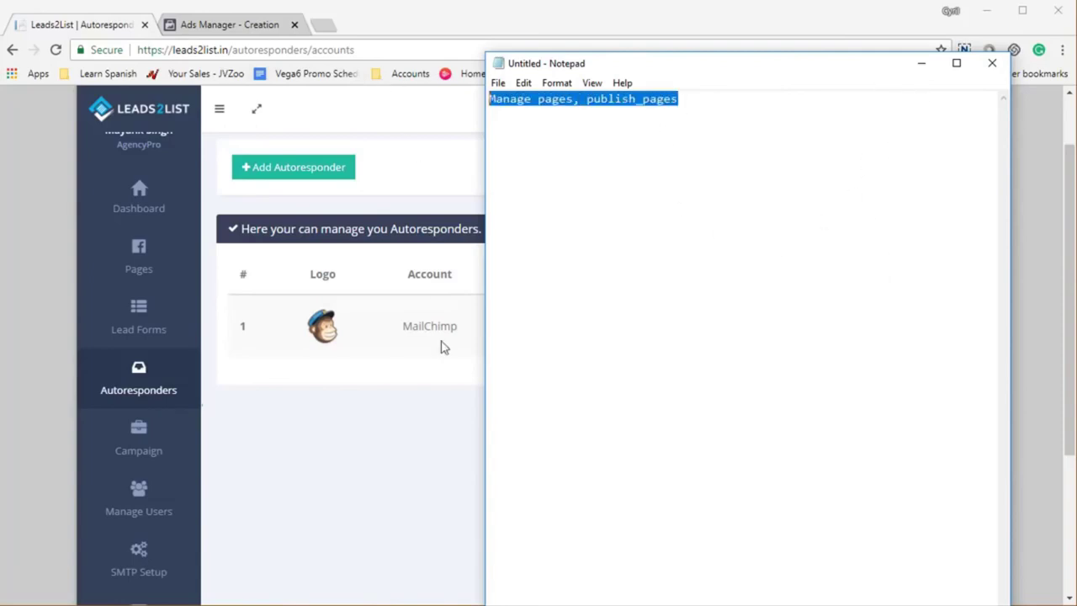
{"action": "left_click", "coordinate": [920, 64]}
{"action": "scroll", "coordinate": [228, 322], "scroll_direction": "down", "scroll_amount": 3}
{"action": "scroll", "coordinate": [227, 321], "scroll_direction": "up", "scroll_amount": 3}
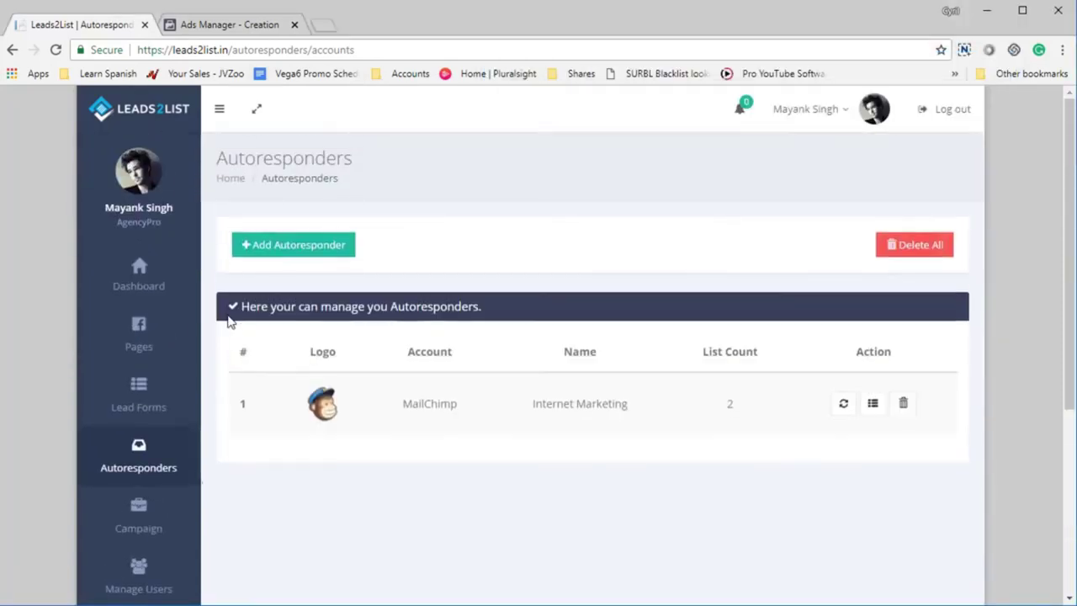
{"action": "scroll", "coordinate": [182, 330], "scroll_direction": "down", "scroll_amount": 4}
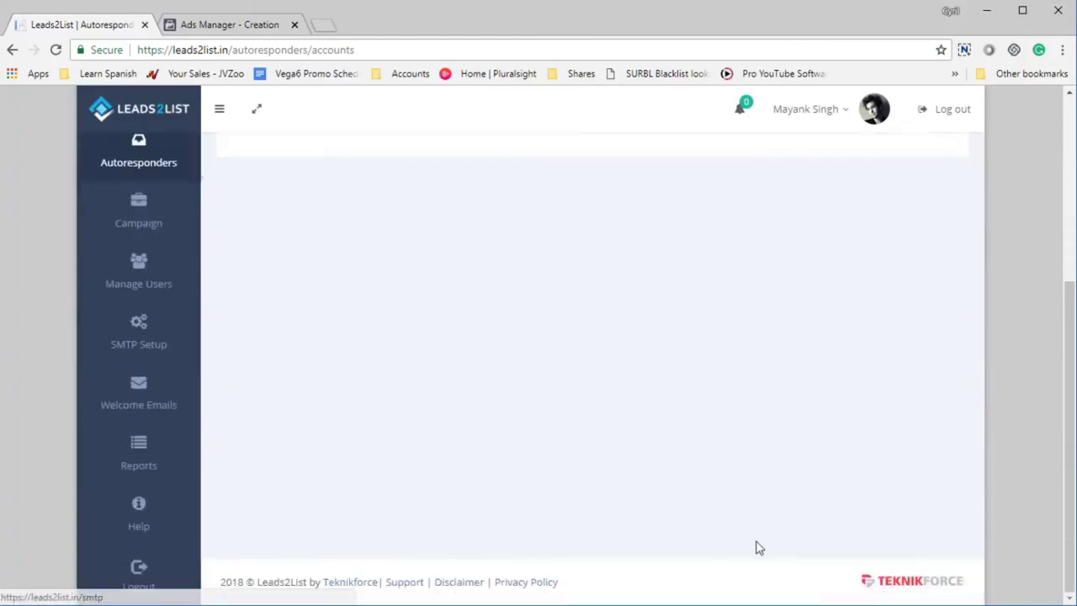